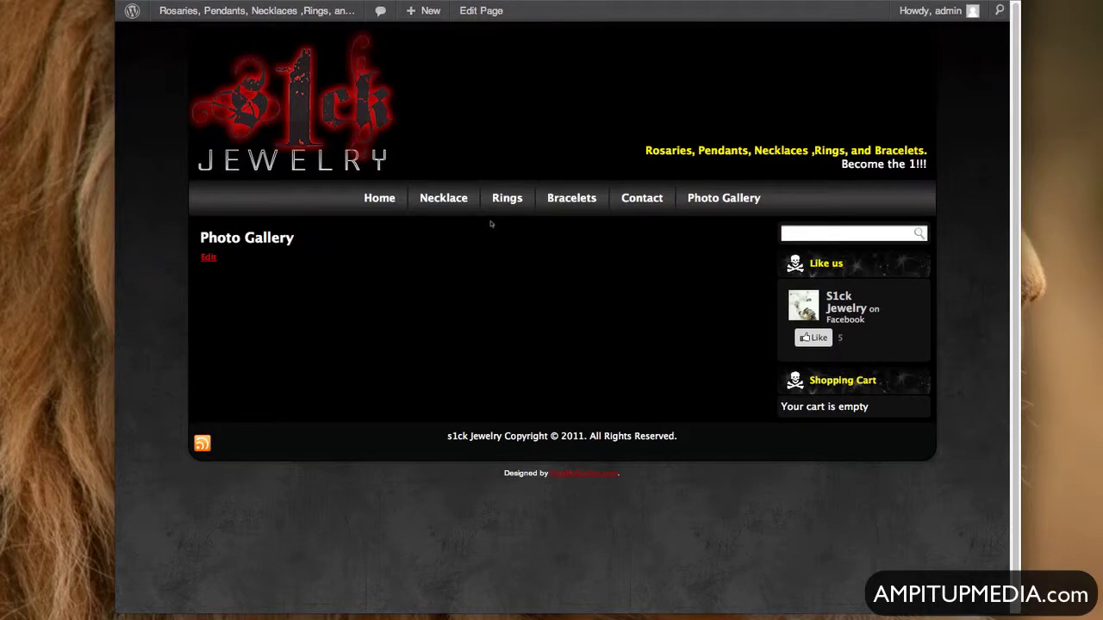
Step: Open the Onyx Fleur De Lis product page from the Bracelets menu and scroll through it
mouse_move(571, 207)
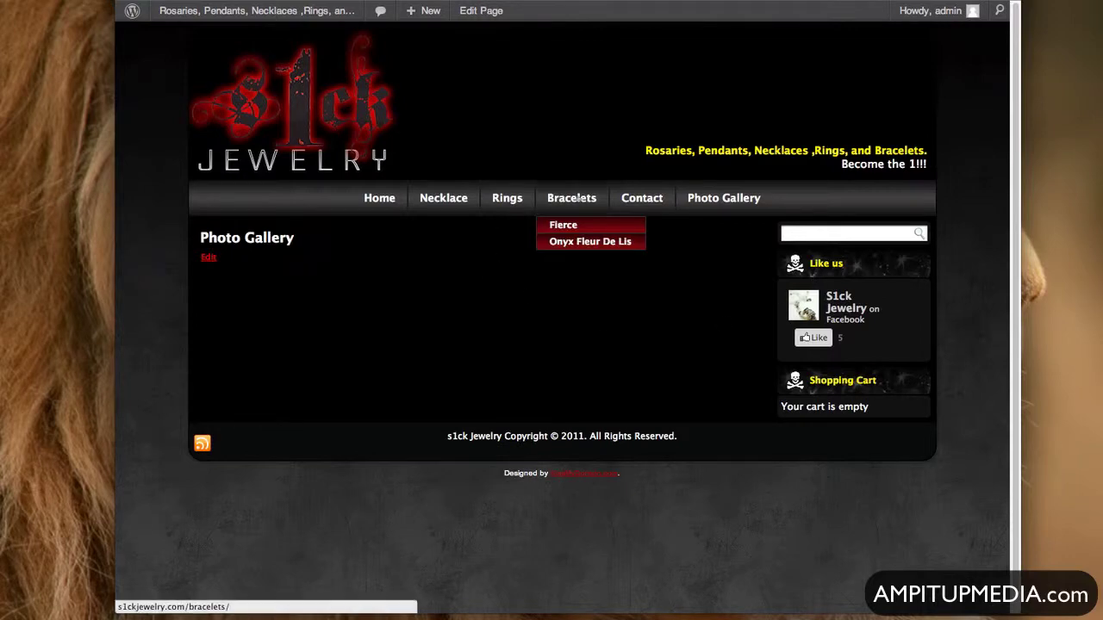
click(605, 242)
scroll(689, 348, down, 5)
scroll(676, 347, up, 5)
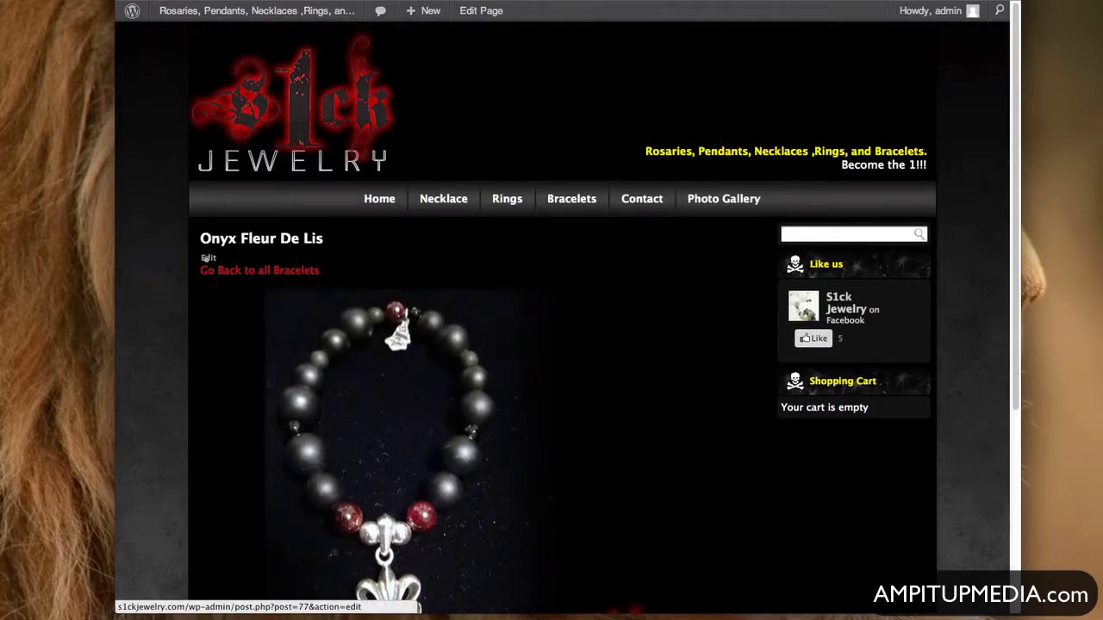
Step: Open the Onyx Fleur De Lis page in the editor and move it to the Trash
click(207, 257)
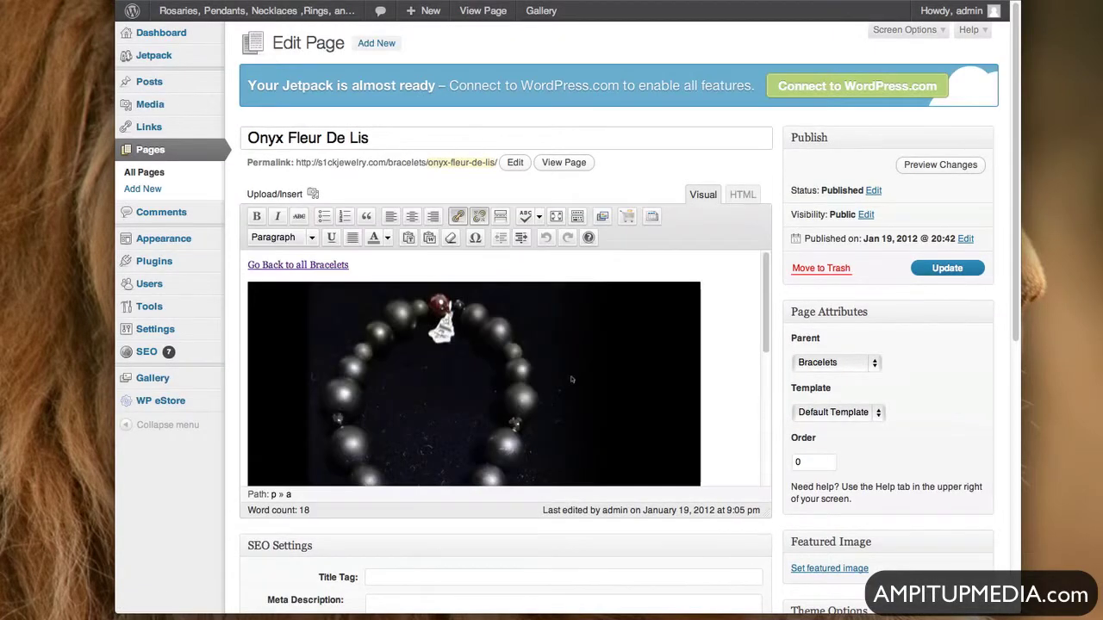
scroll(571, 379, down, 10)
scroll(570, 379, up, 10)
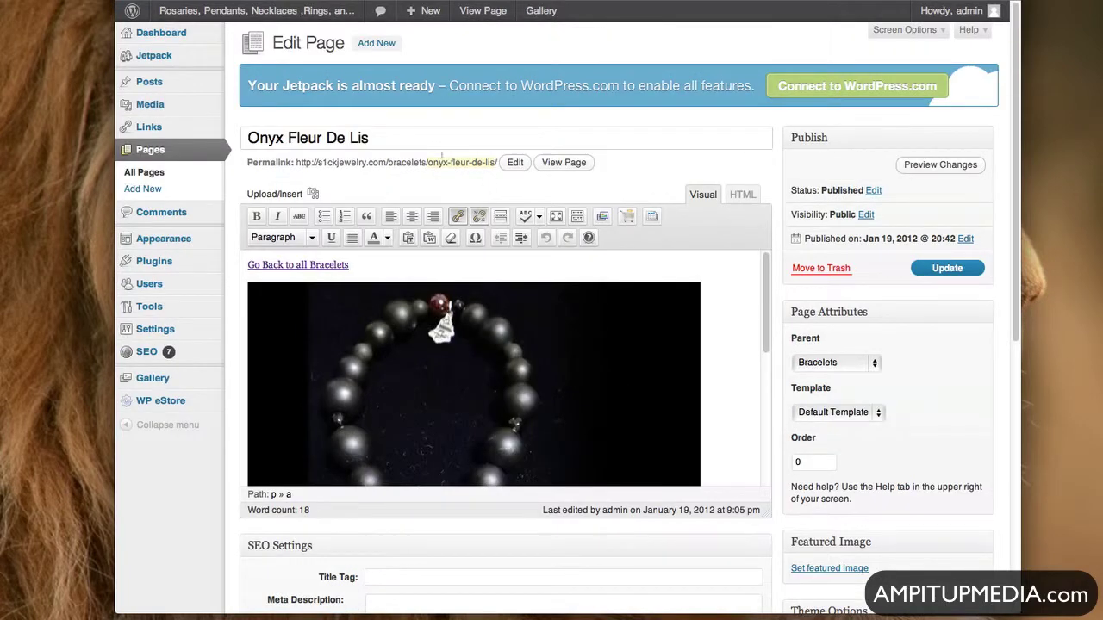
click(947, 268)
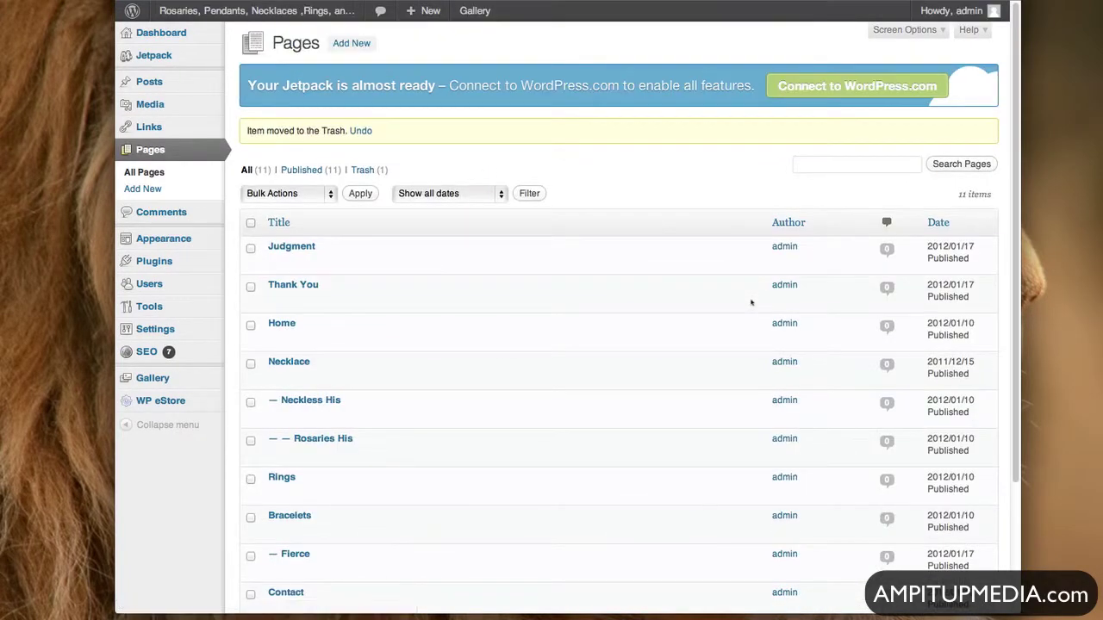
scroll(241, 315, down, 1)
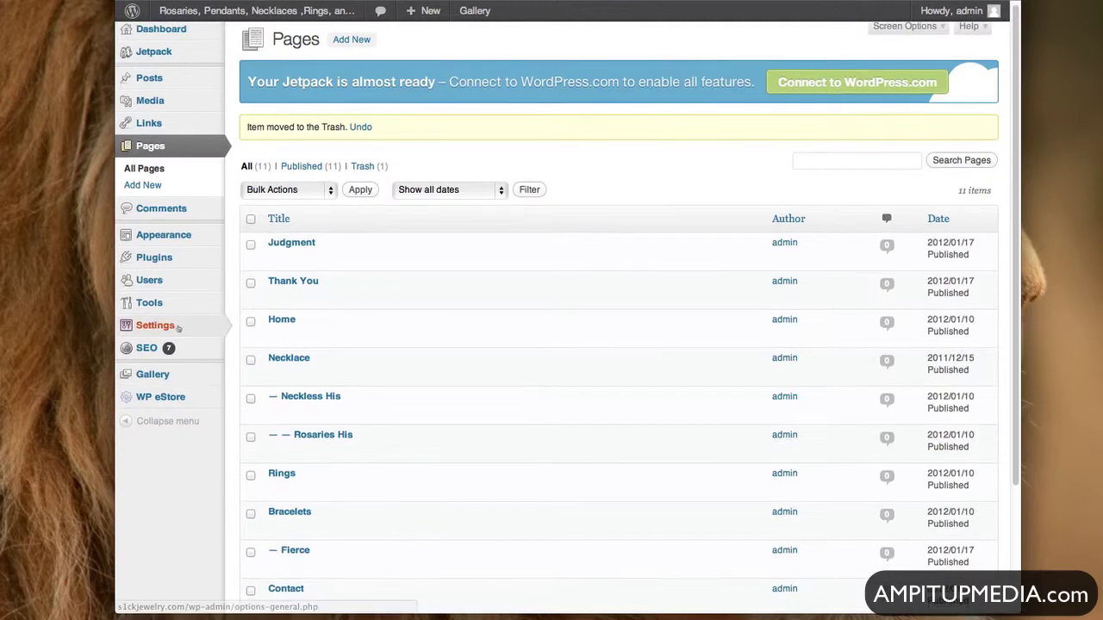
mouse_move(177, 329)
scroll(567, 246, up, 1)
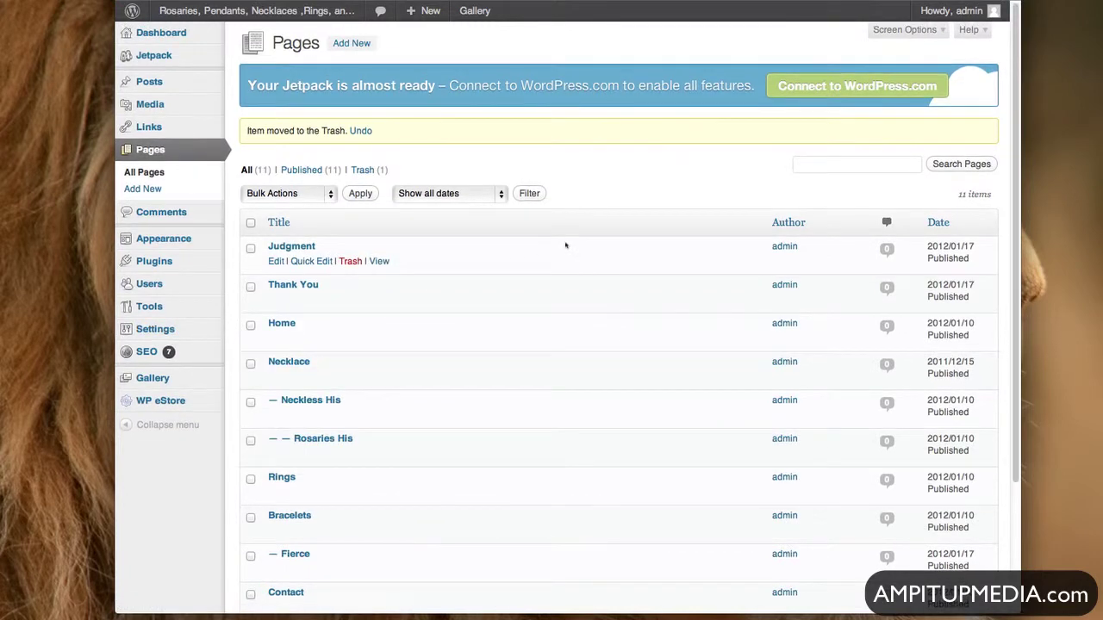
mouse_move(426, 10)
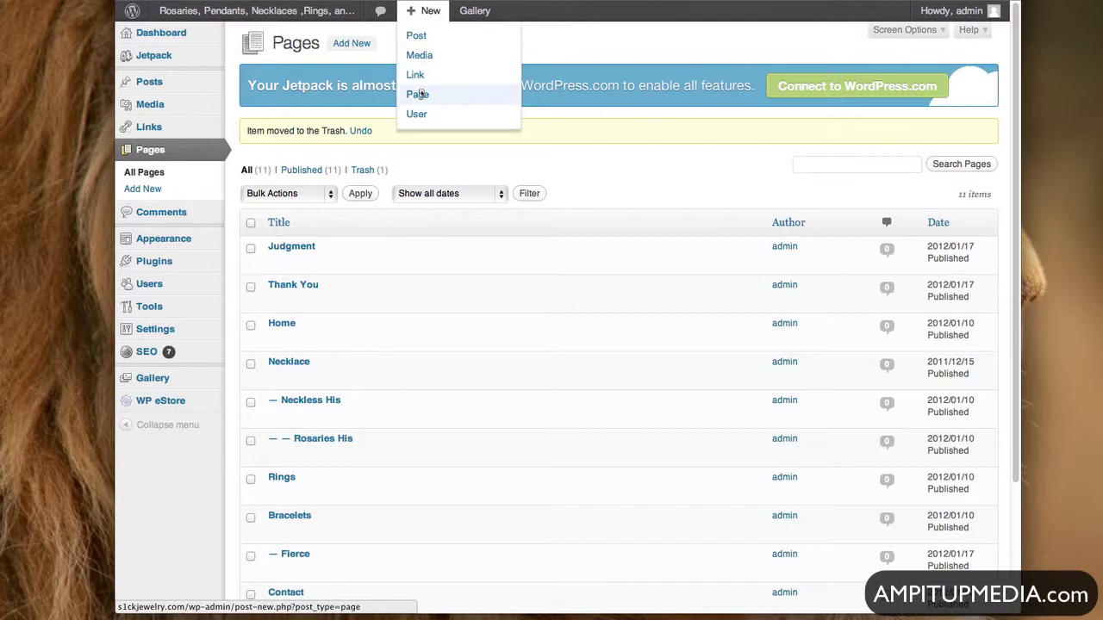
Step: Create a new page titled 'Onyx Fleur De Lis' with spaces between the words
click(420, 93)
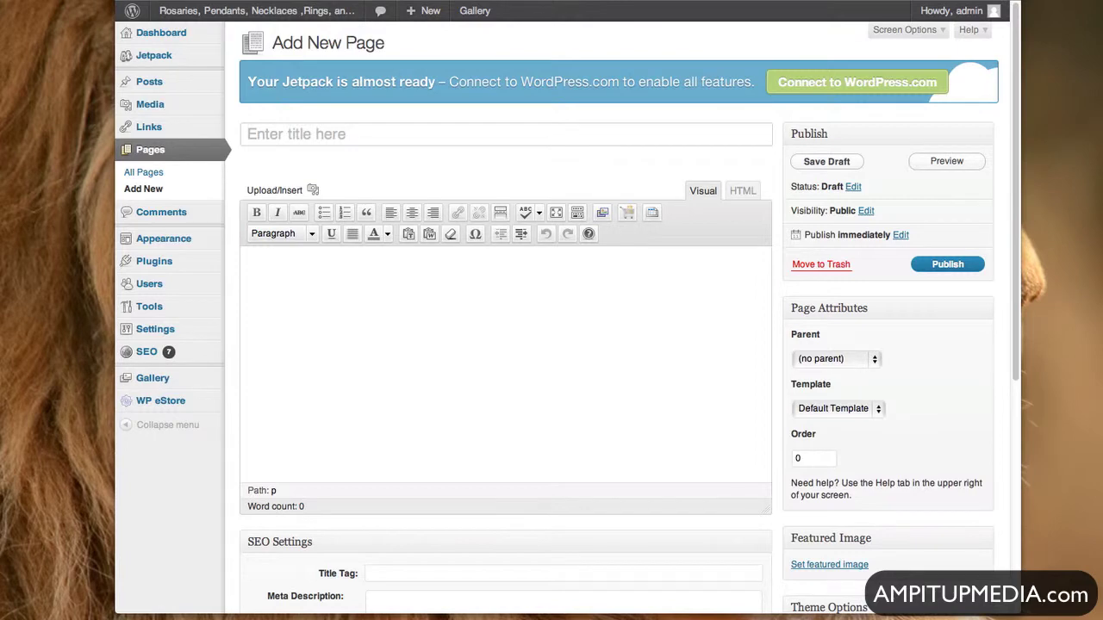
click(295, 133)
text(OnyxFleurDeLis)
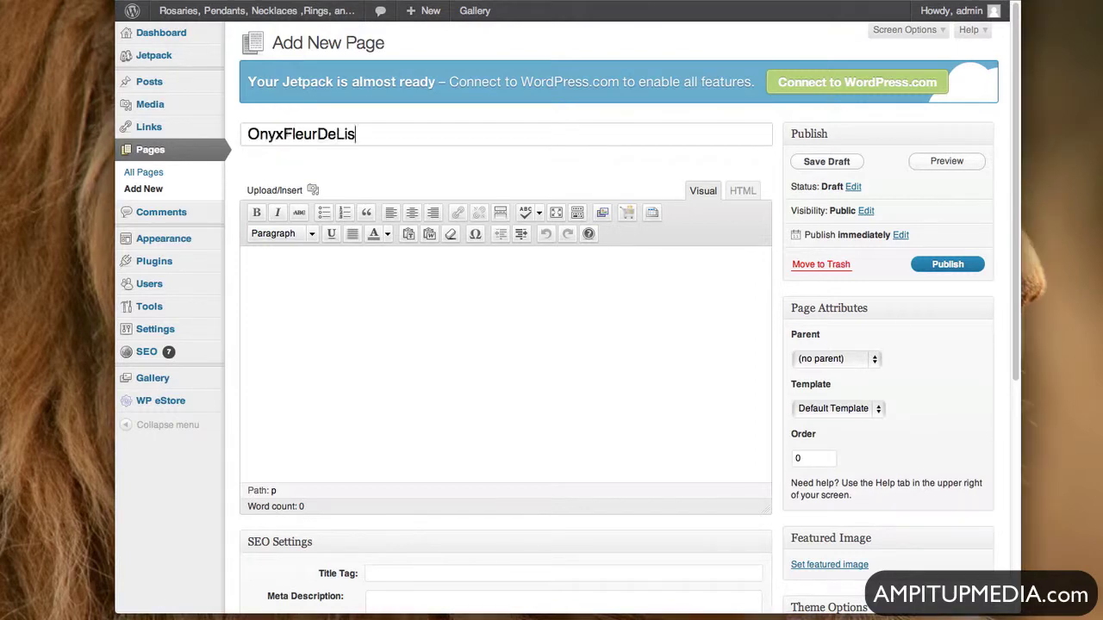
click(284, 135)
click(324, 135)
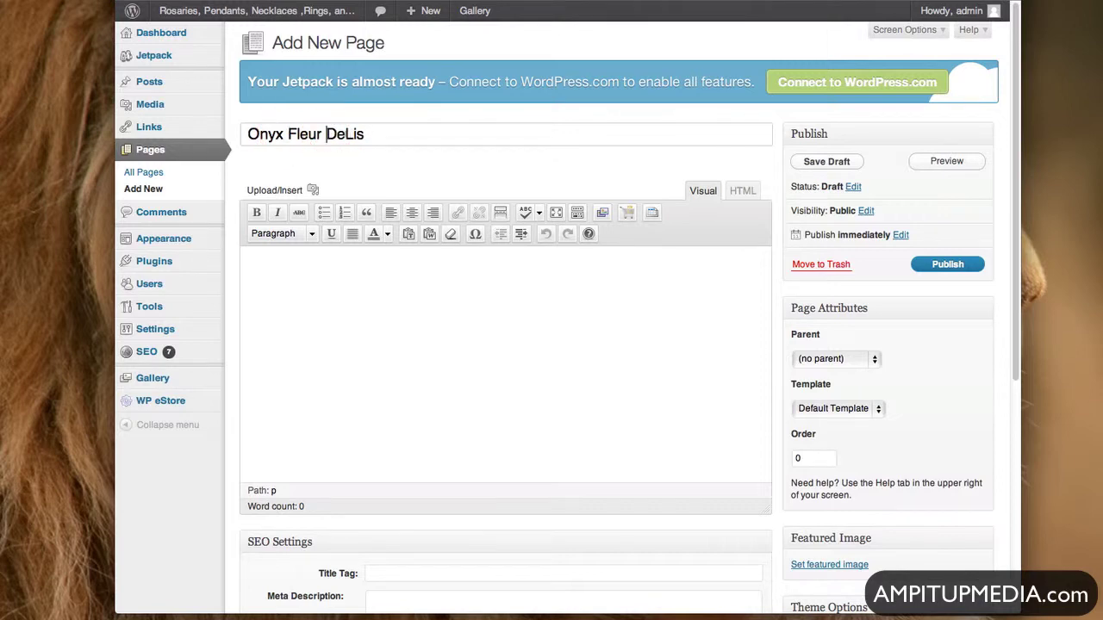
click(347, 134)
click(298, 291)
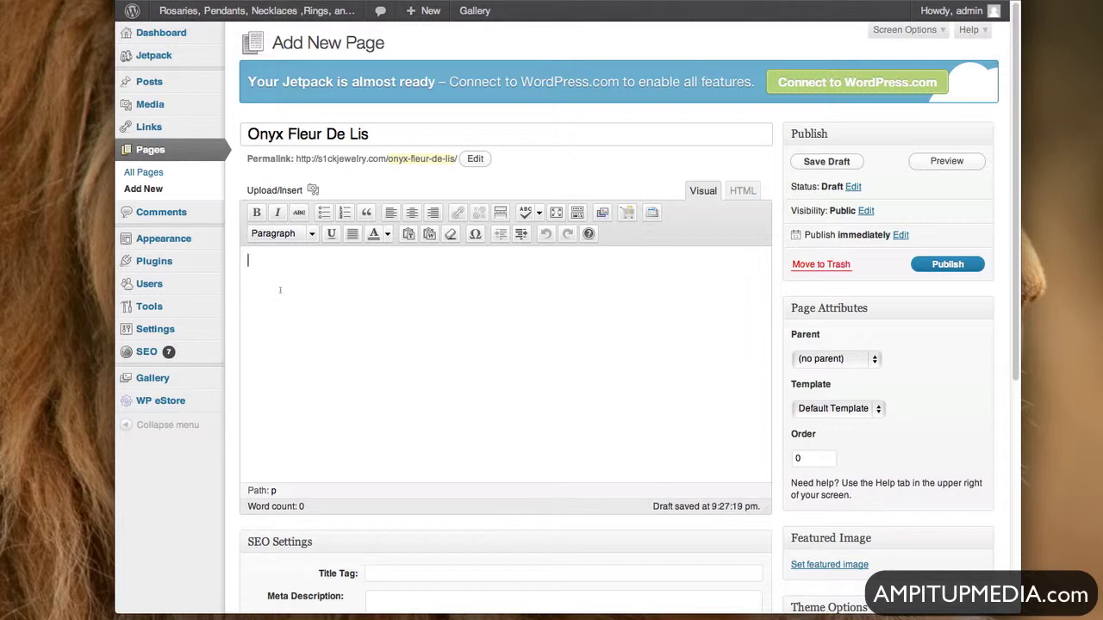
Step: Uncheck Allow comments and Allow trackbacks and pingbacks for the page
scroll(763, 394, down, 5)
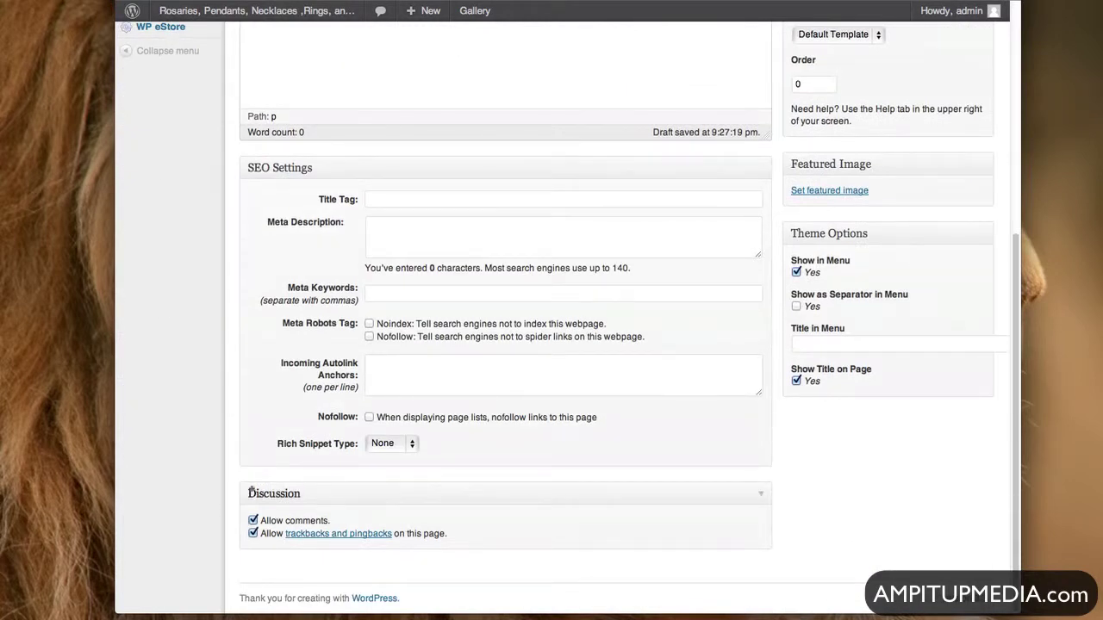
click(252, 520)
click(252, 533)
scroll(833, 392, up, 1)
scroll(877, 396, up, 1)
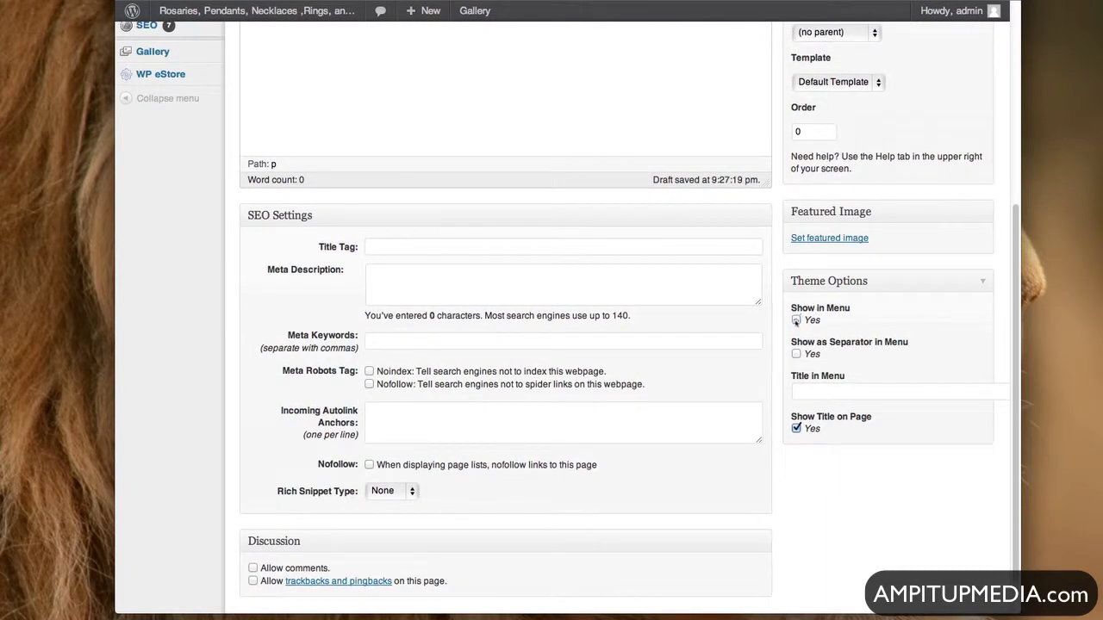
scroll(903, 381, up, 8)
scroll(903, 382, up, 1)
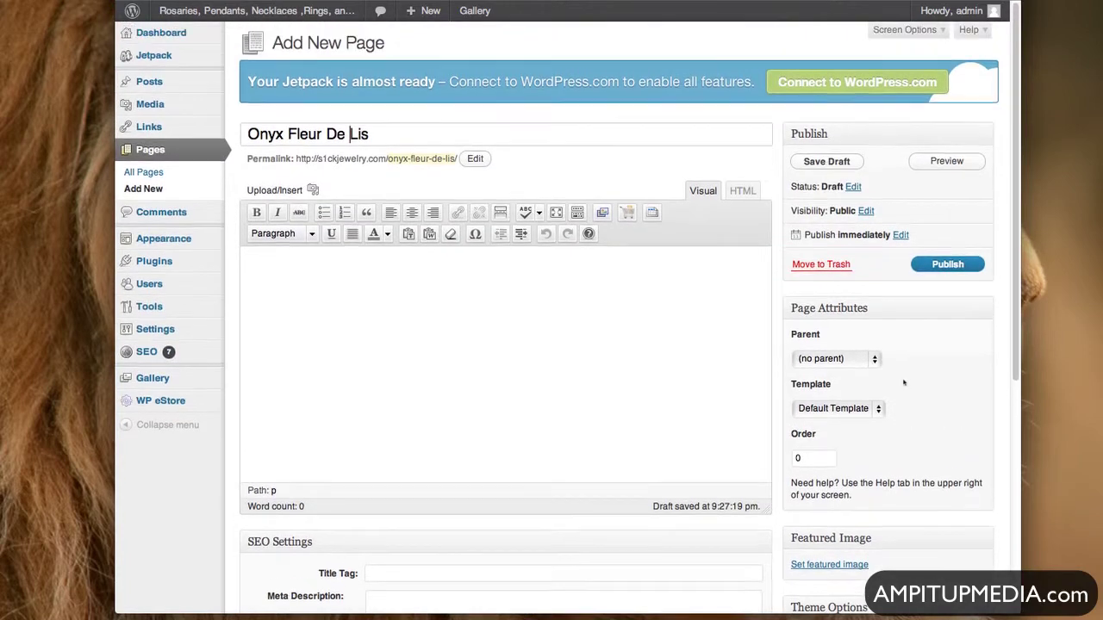
Step: Publish the new page, then open the Judgment page from All Pages
click(948, 264)
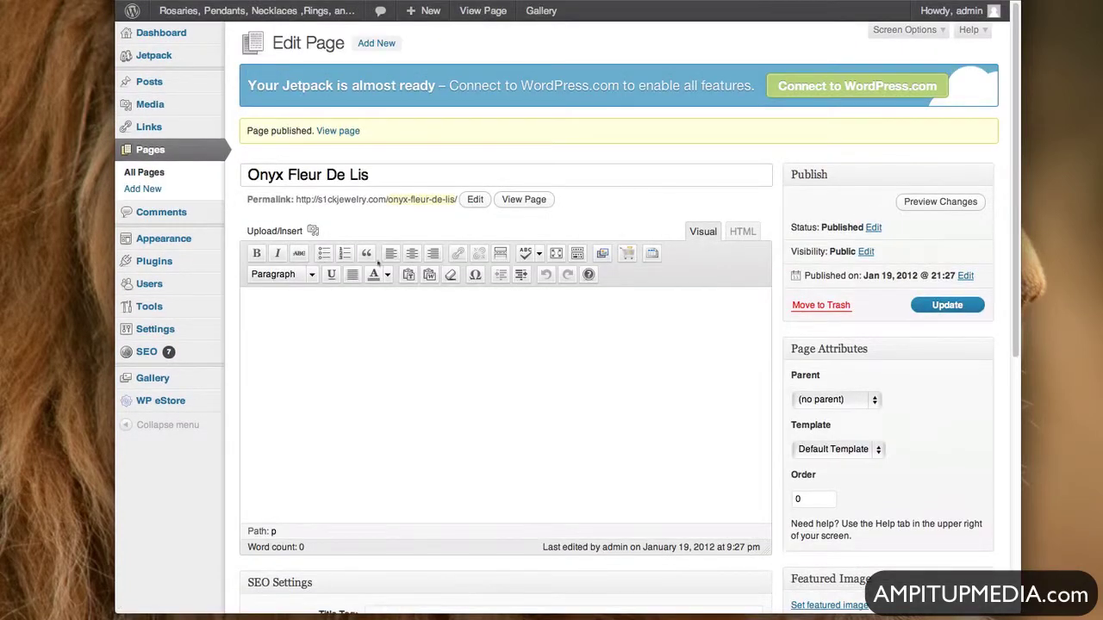
click(152, 172)
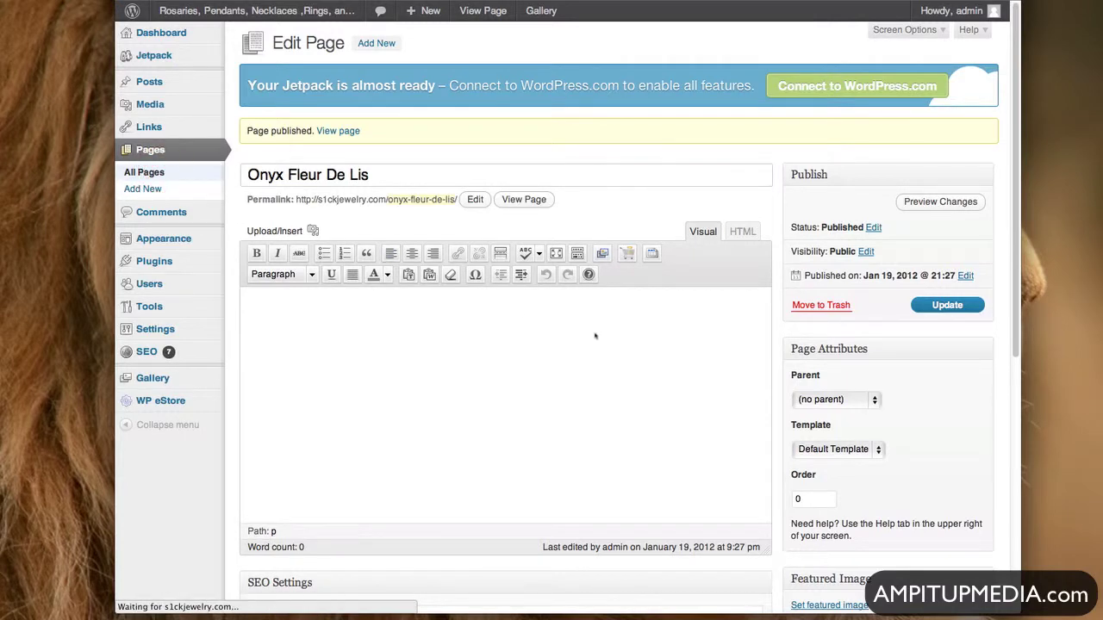
click(291, 210)
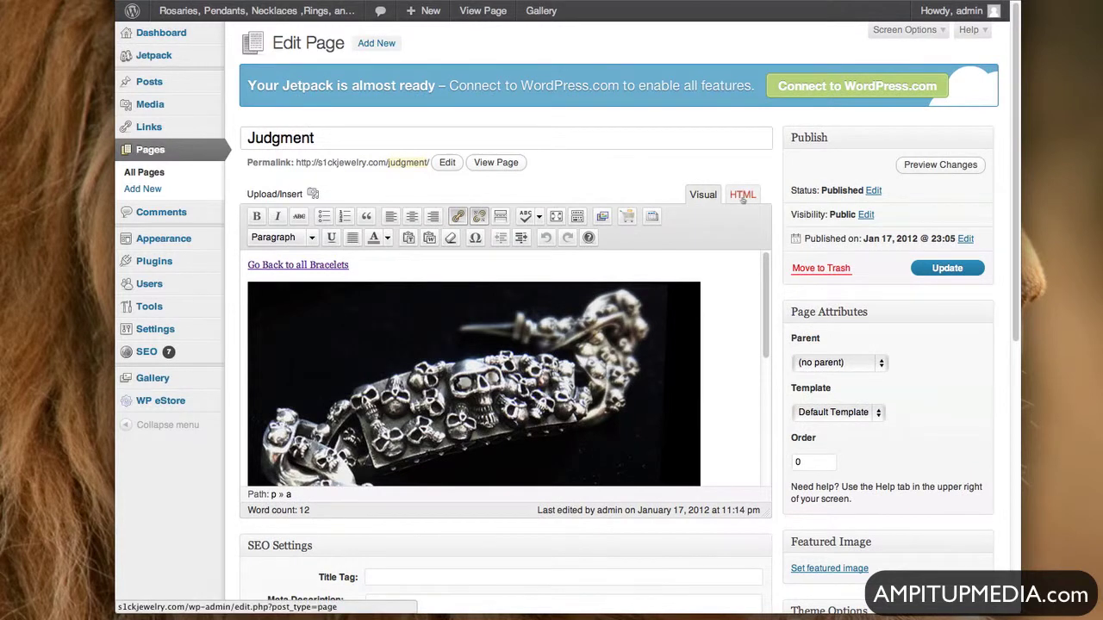
Step: Copy the Judgment page's entire HTML source, then return to the Pages list
click(743, 195)
click(387, 363)
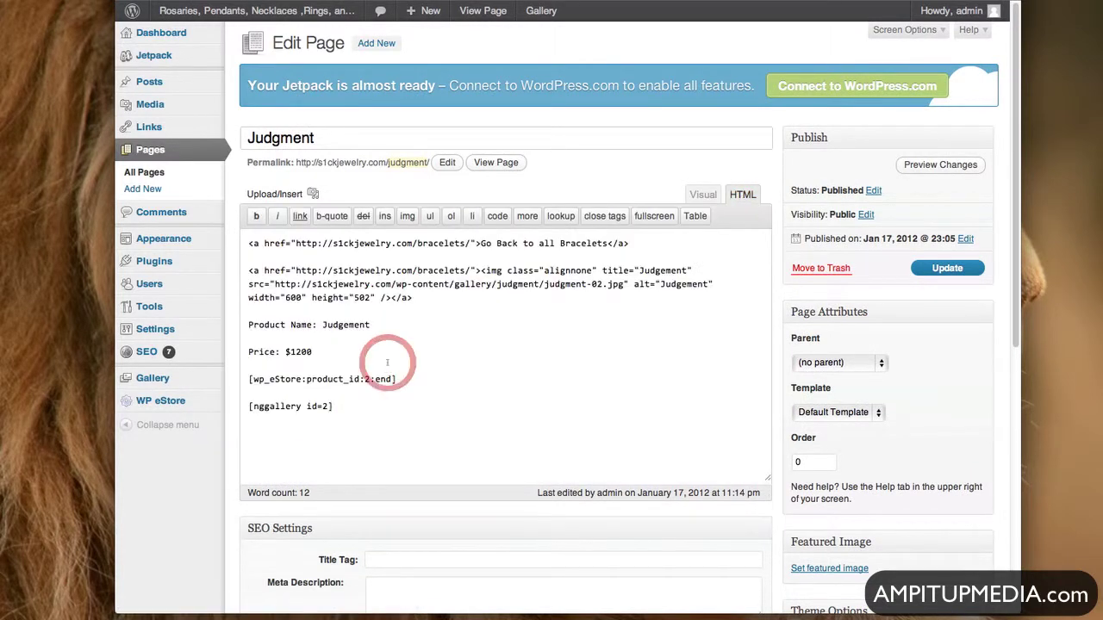
key(ctrl+a)
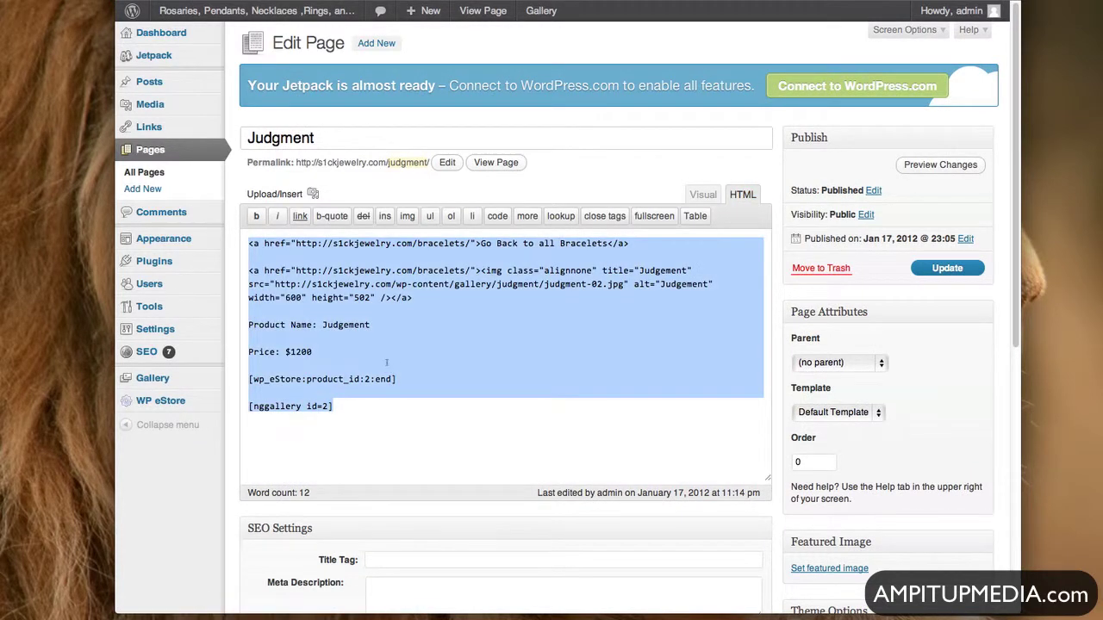
right_click(497, 301)
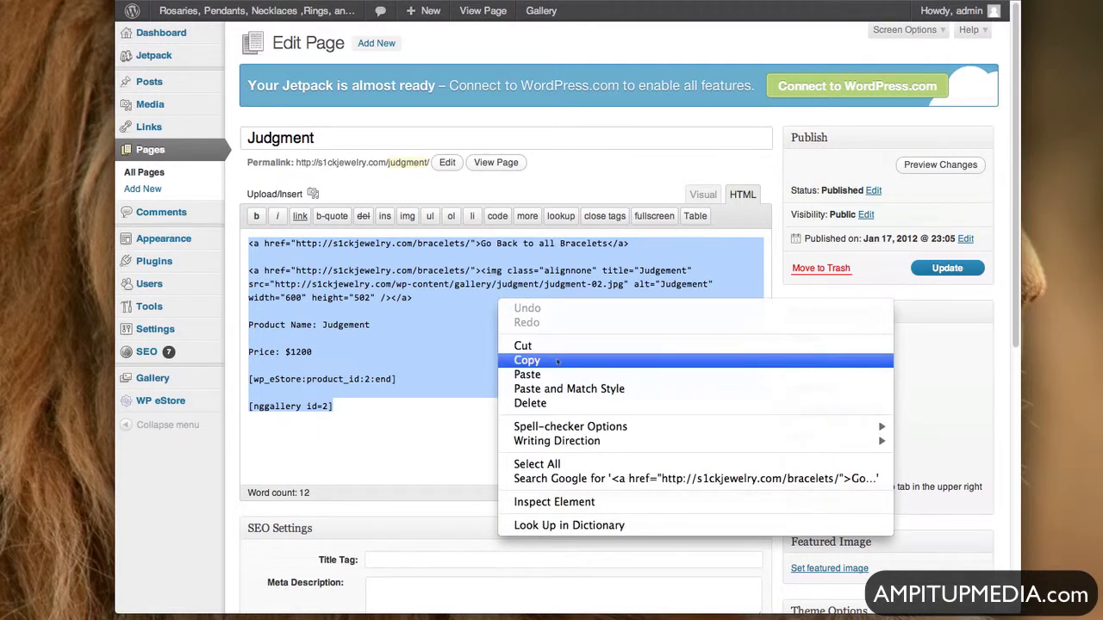
click(554, 361)
click(695, 194)
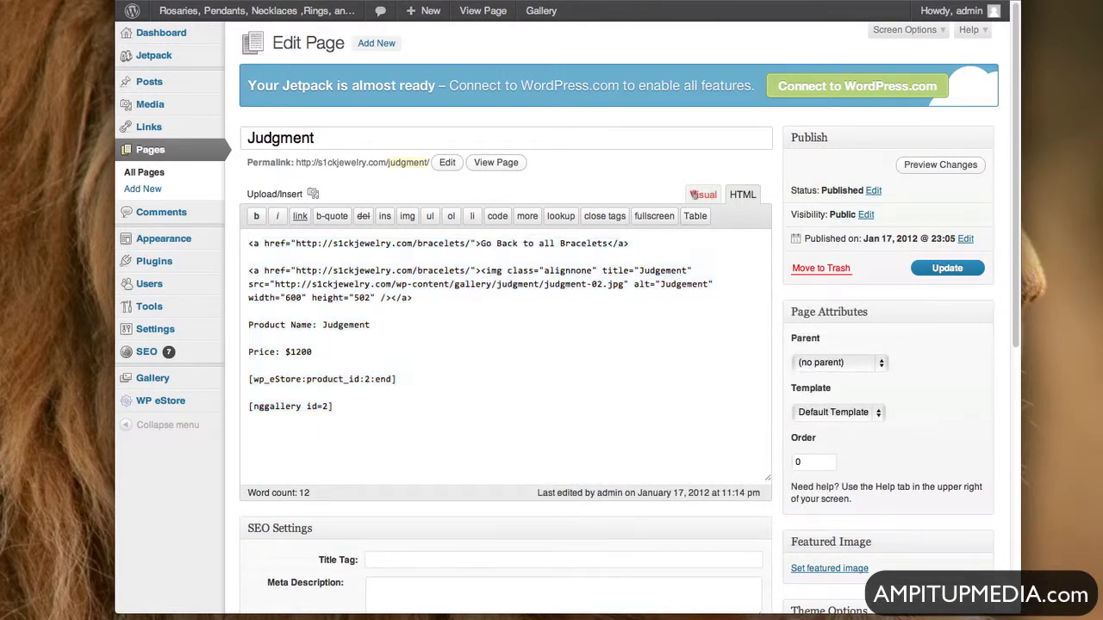
click(151, 150)
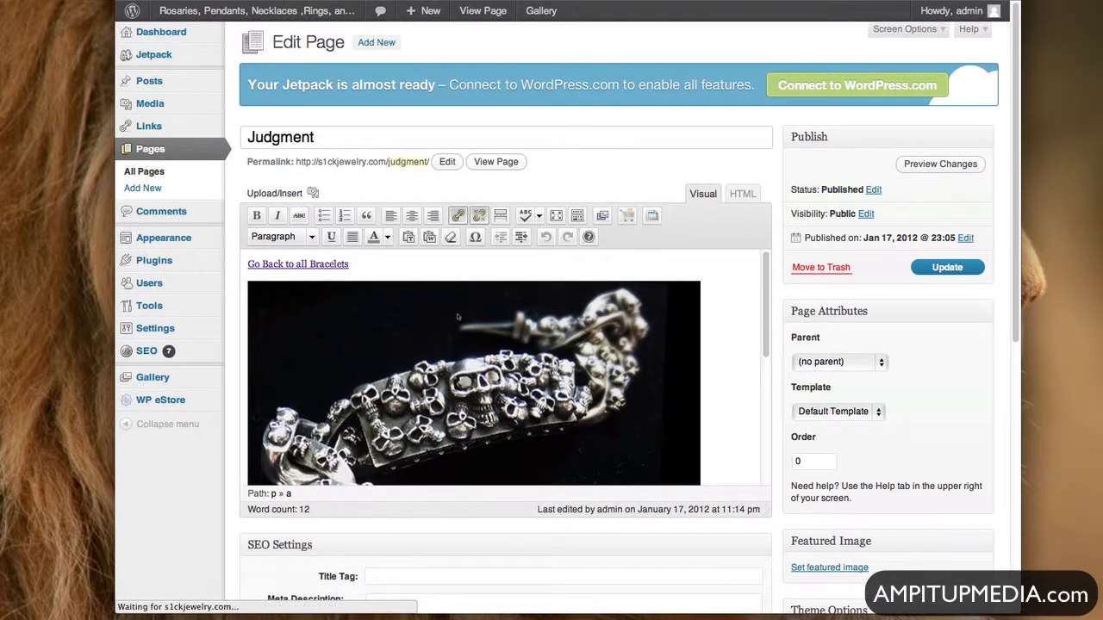
Step: Open the Onyx Fleur De Lis page in the editor and switch it to Visual mode
scroll(456, 315, down, 5)
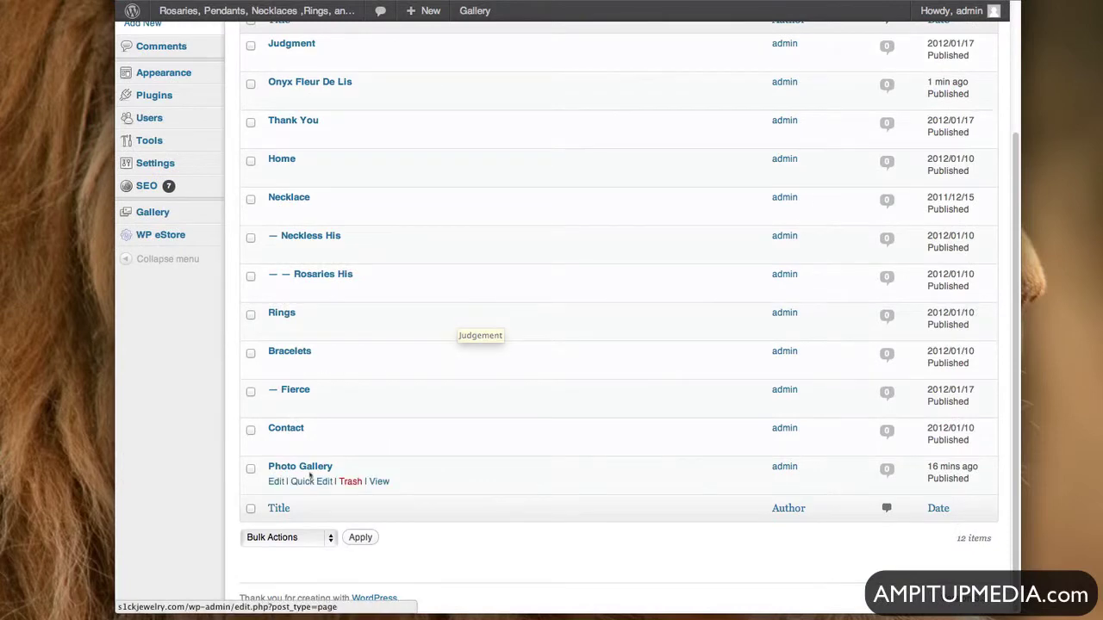
scroll(344, 437, up, 1)
scroll(345, 437, up, 3)
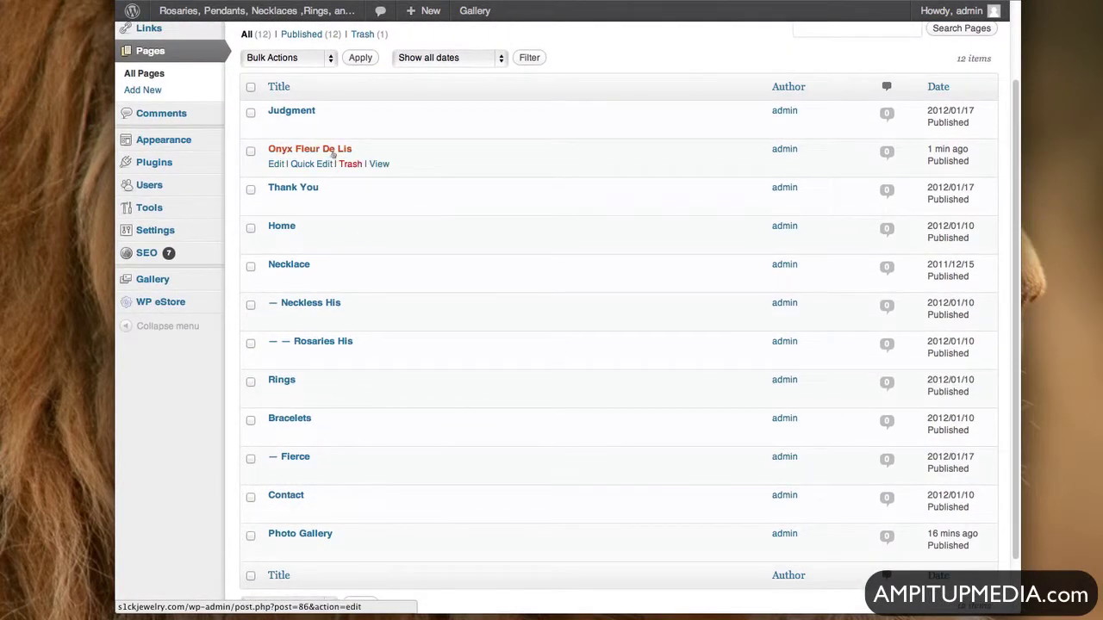
click(332, 150)
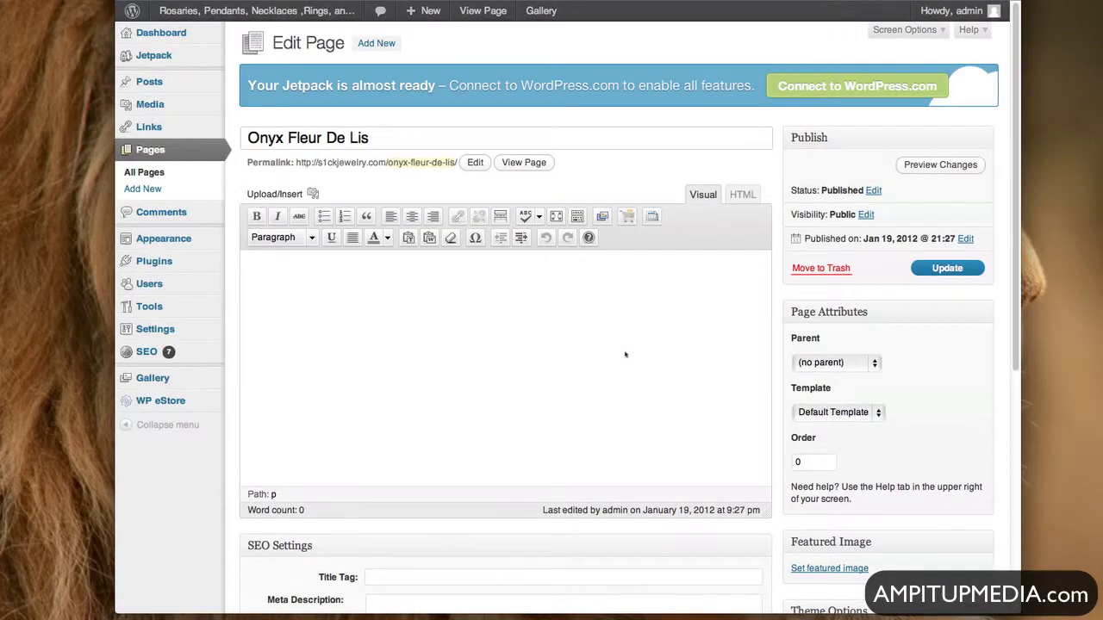
click(742, 194)
click(446, 286)
click(704, 195)
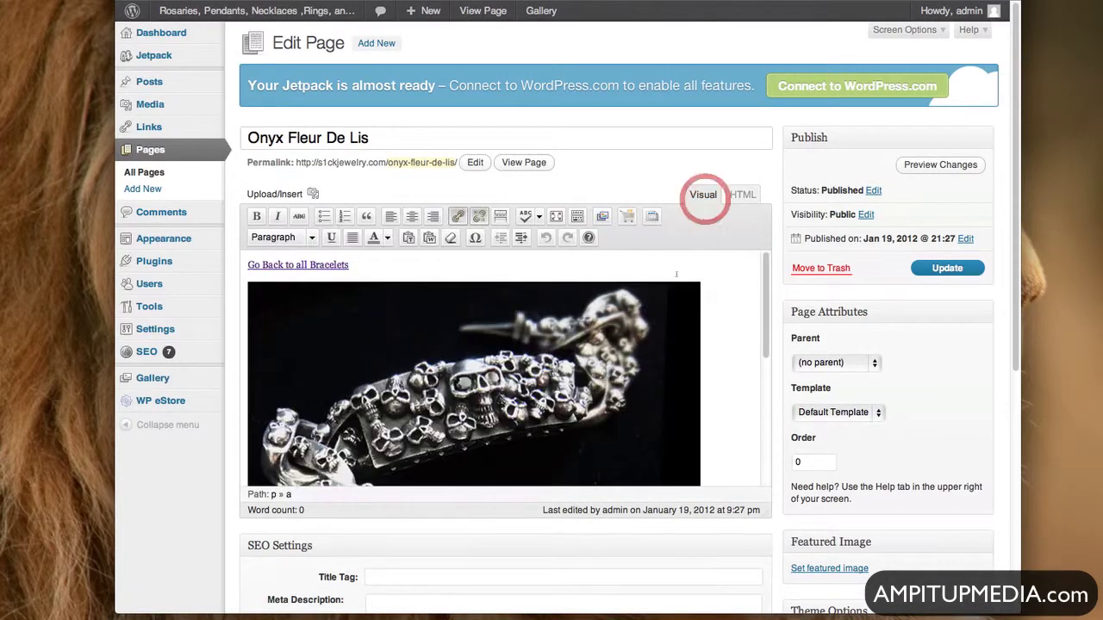
Step: Set the page's parent to Bracelets and update the page
scroll(714, 330, down, 5)
scroll(714, 329, up, 5)
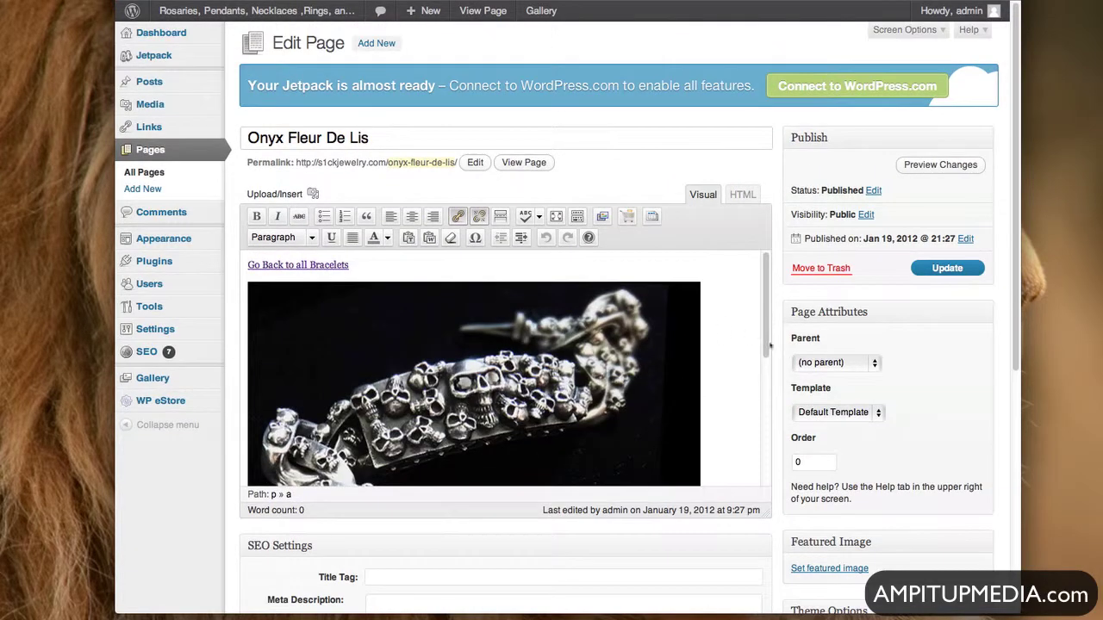
scroll(915, 345, down, 3)
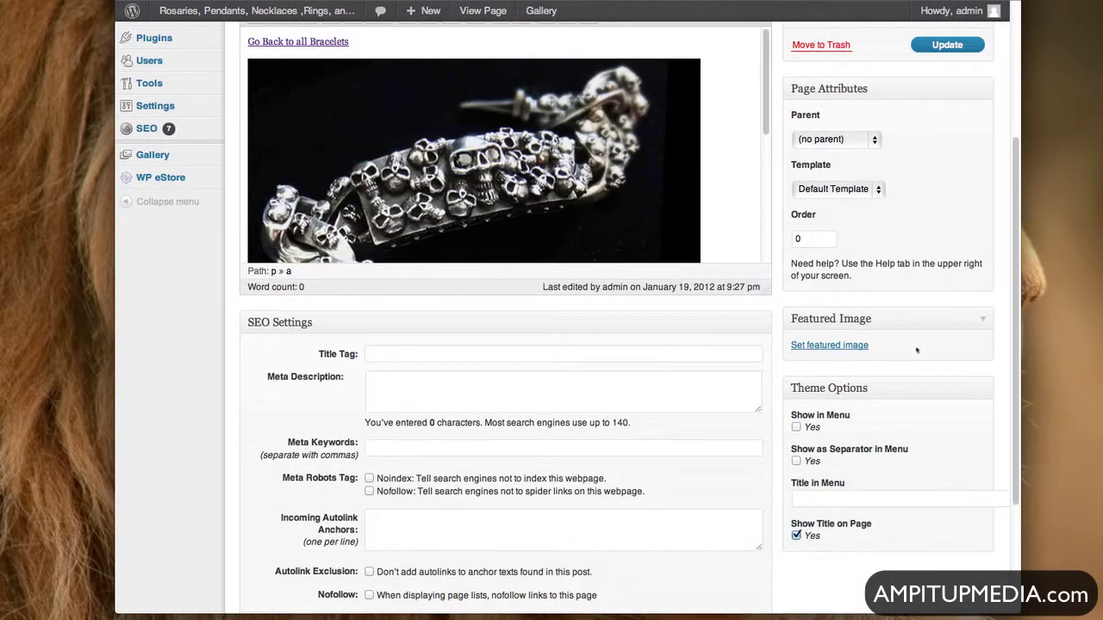
scroll(916, 352, up, 2)
drag(792, 200, 824, 199)
click(840, 223)
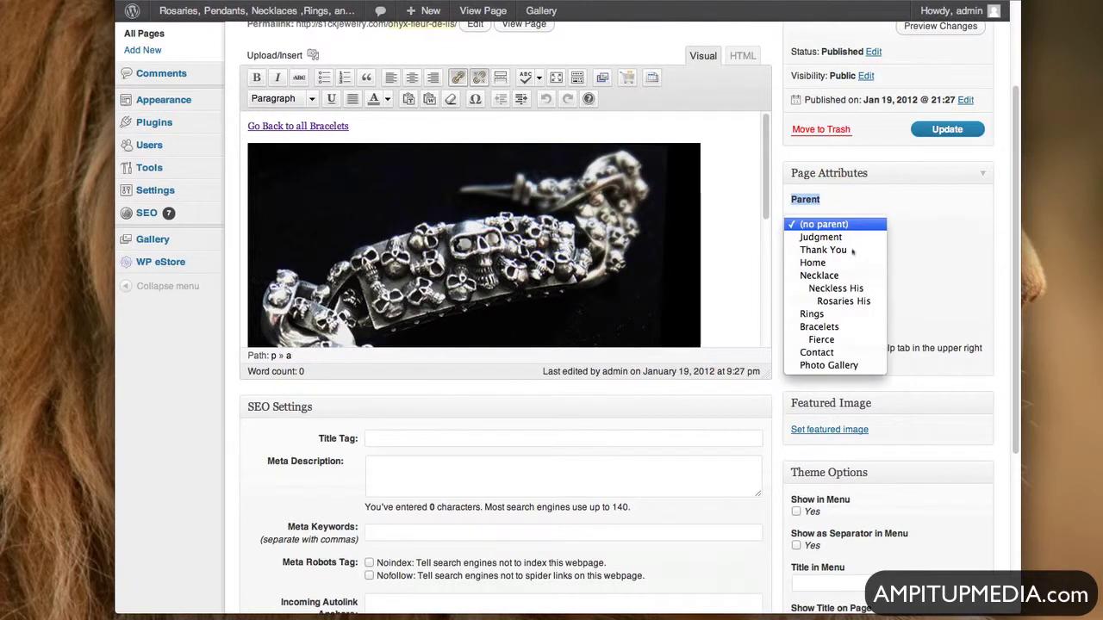
click(858, 329)
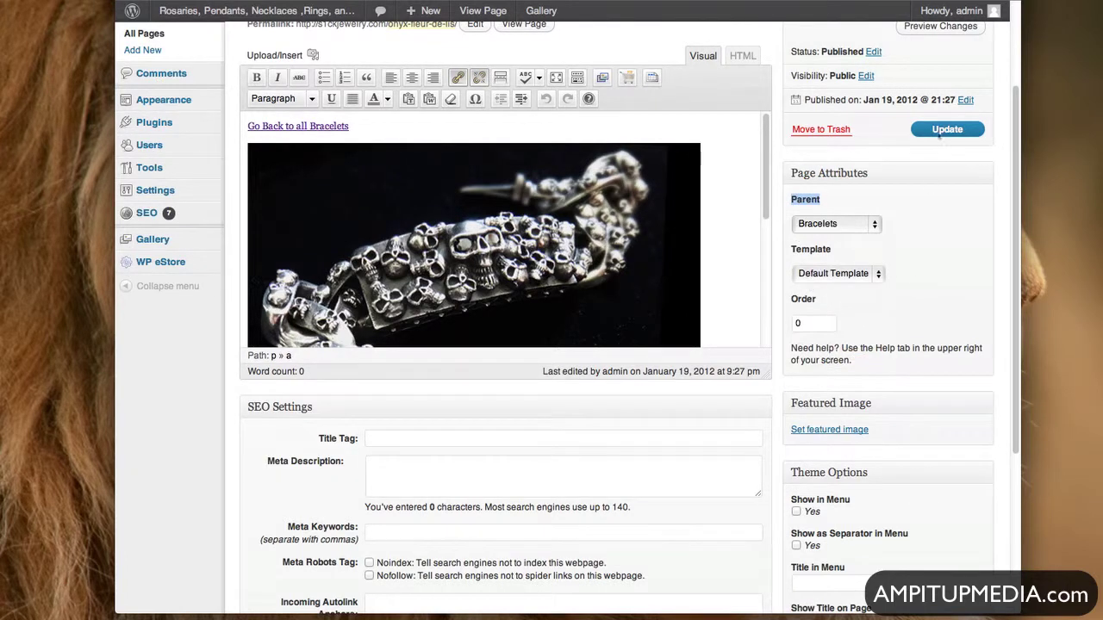
click(944, 130)
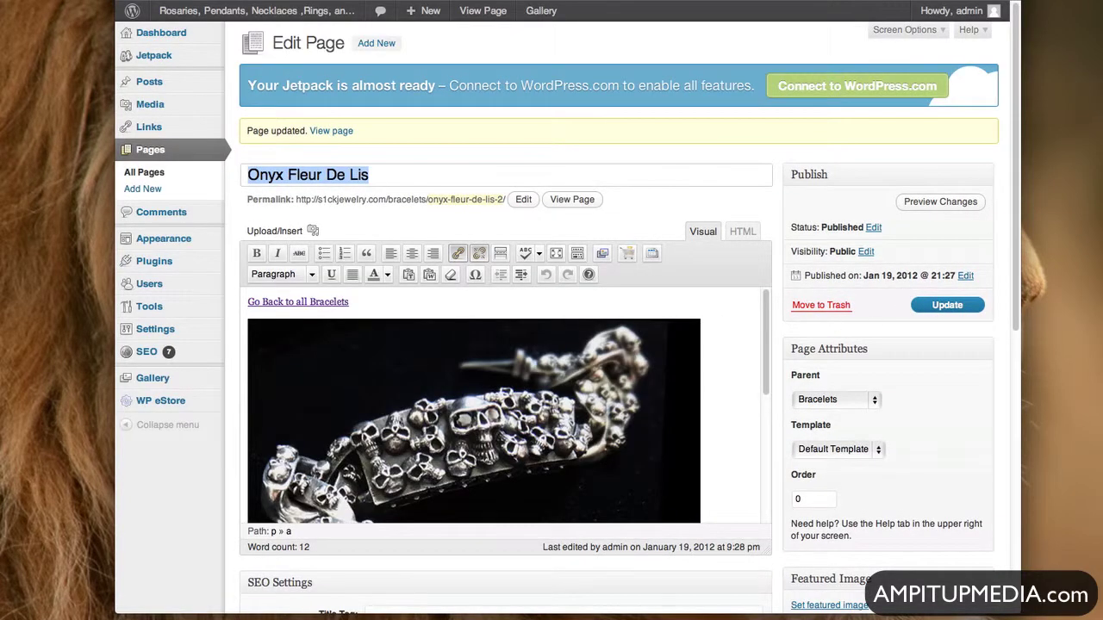
Step: Go to Gallery > Add Gallery / Images and the Add new gallery form
click(470, 387)
scroll(471, 390, down, 3)
scroll(472, 390, up, 5)
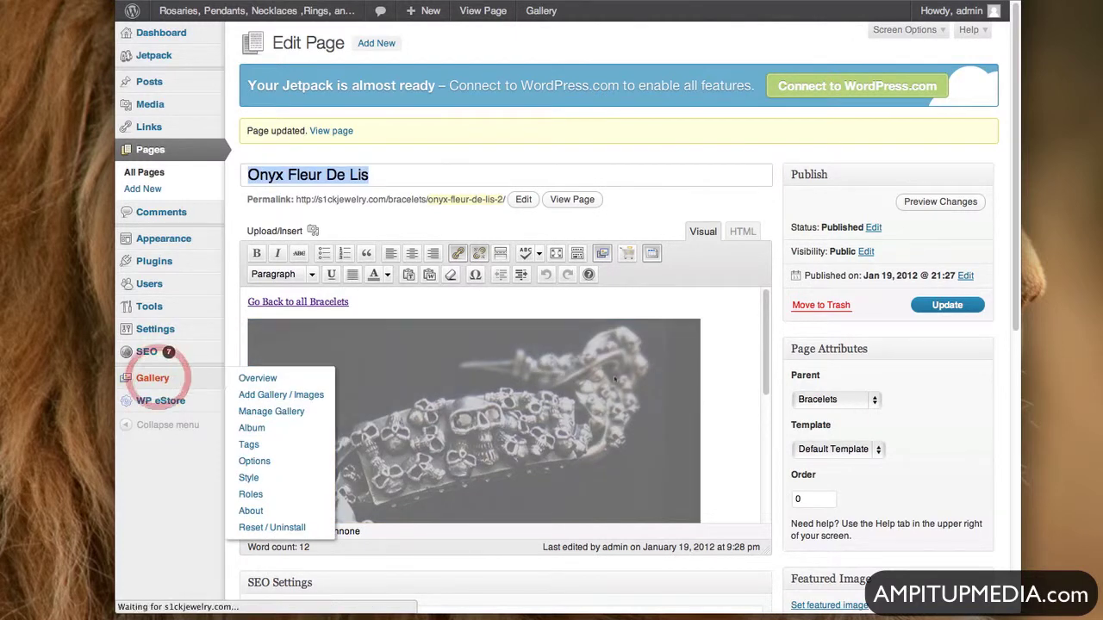
click(160, 379)
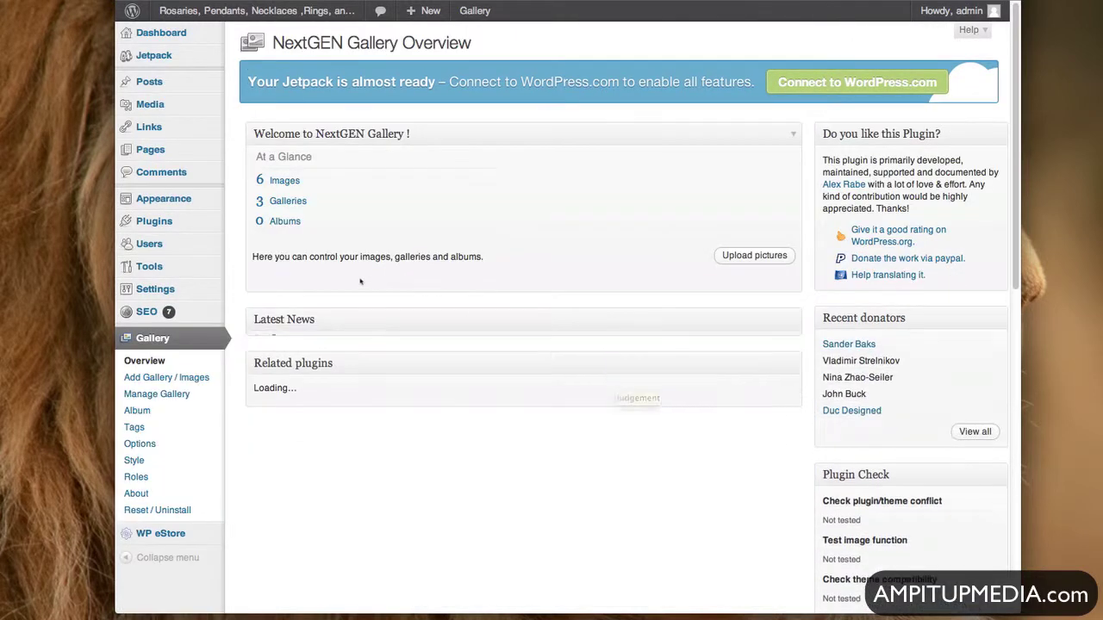
click(166, 379)
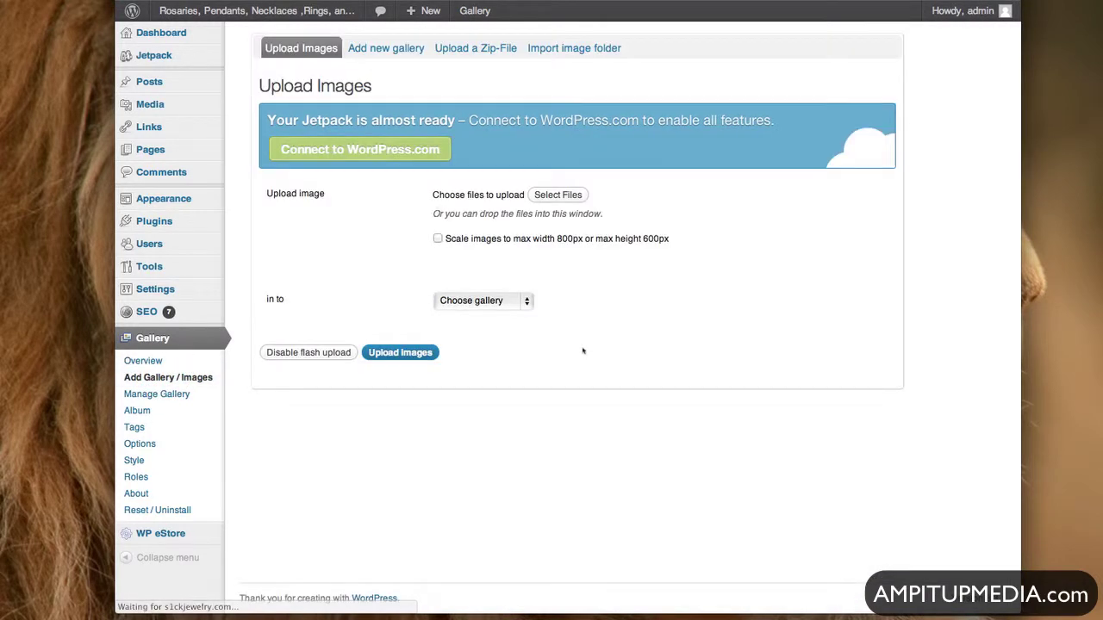
click(377, 47)
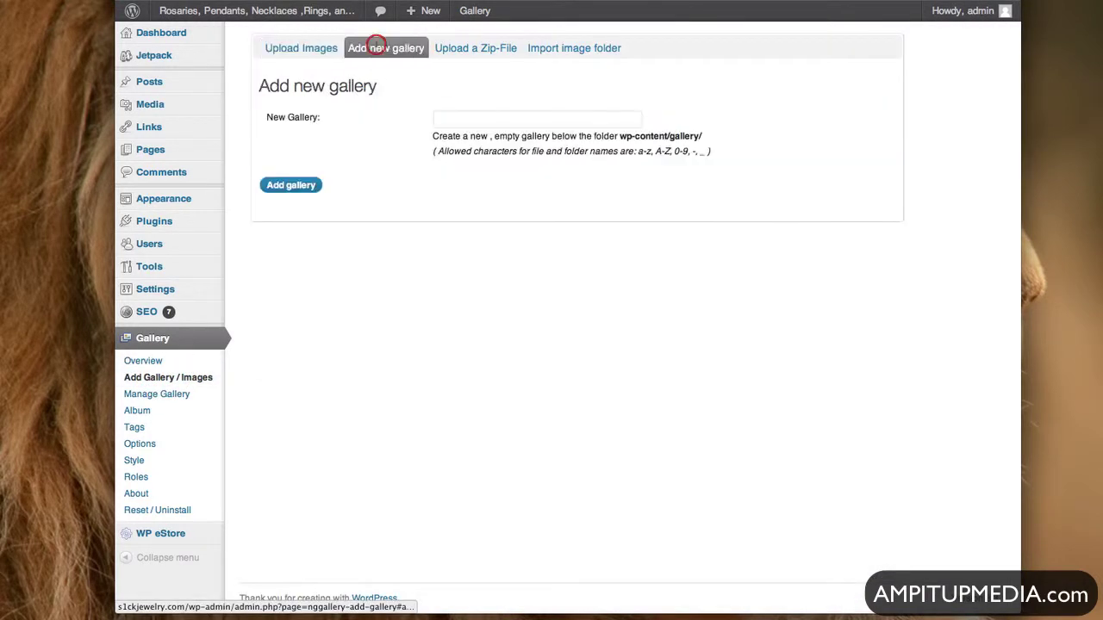
Step: Create a gallery named OnyxFleurDeLis, clearing the accidentally pasted shortcode first
click(457, 118)
key(super+v)
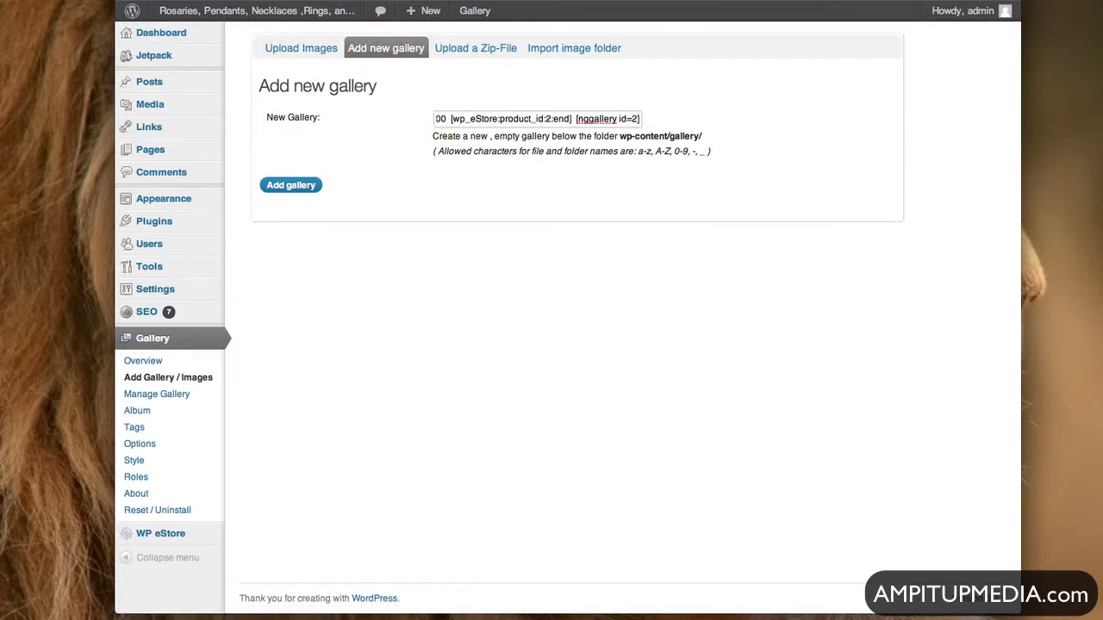
triple_click(476, 118)
key(BackSpace)
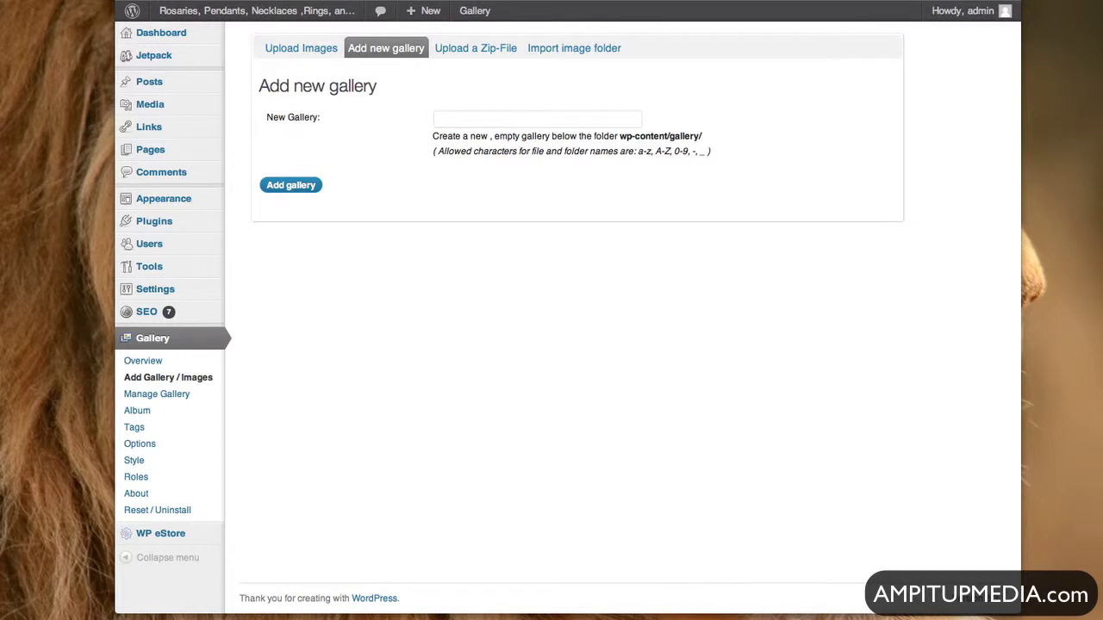
click(456, 118)
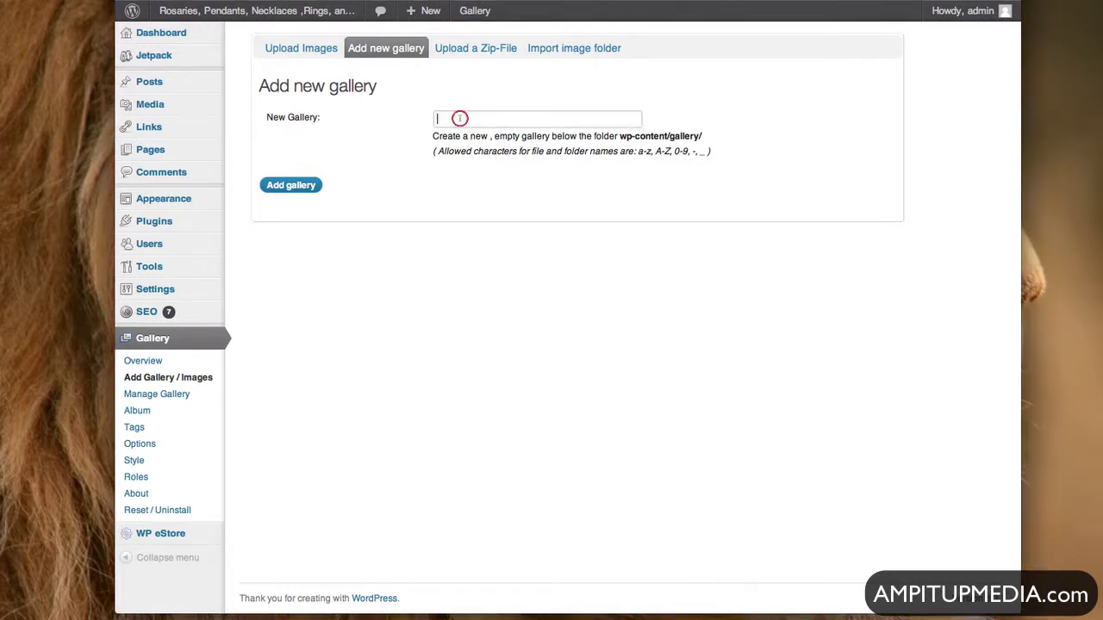
text(OnyxFleurDeLis)
click(291, 186)
drag(521, 120, 418, 112)
key(BackSpace)
click(168, 394)
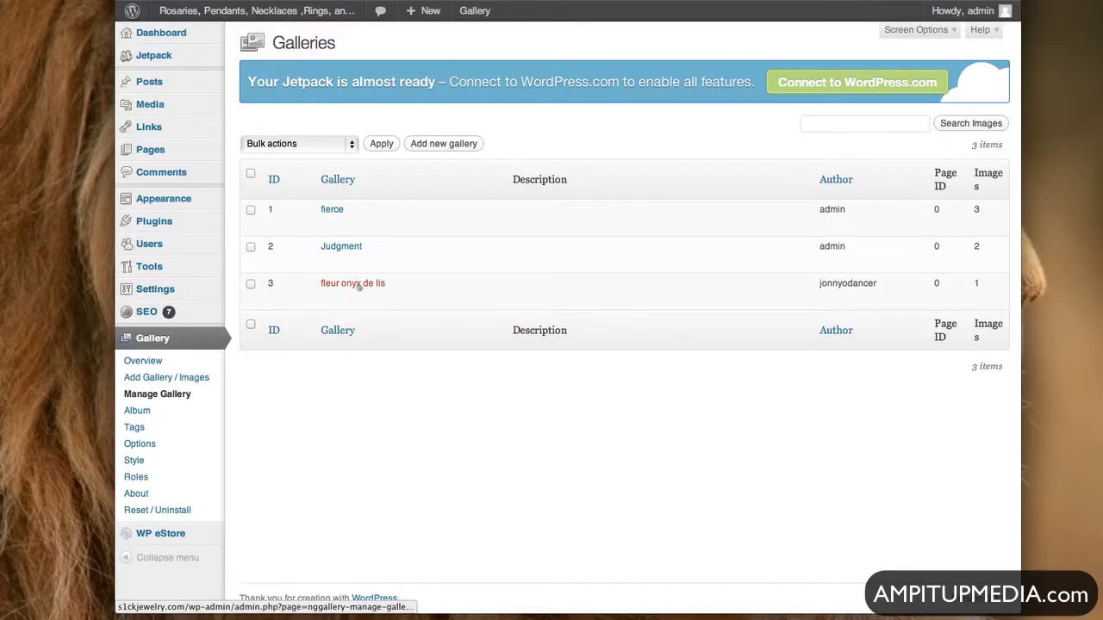
Step: Copy the web address of onyxfleurdelis.jpg from the fleur onyx de lis gallery
click(358, 286)
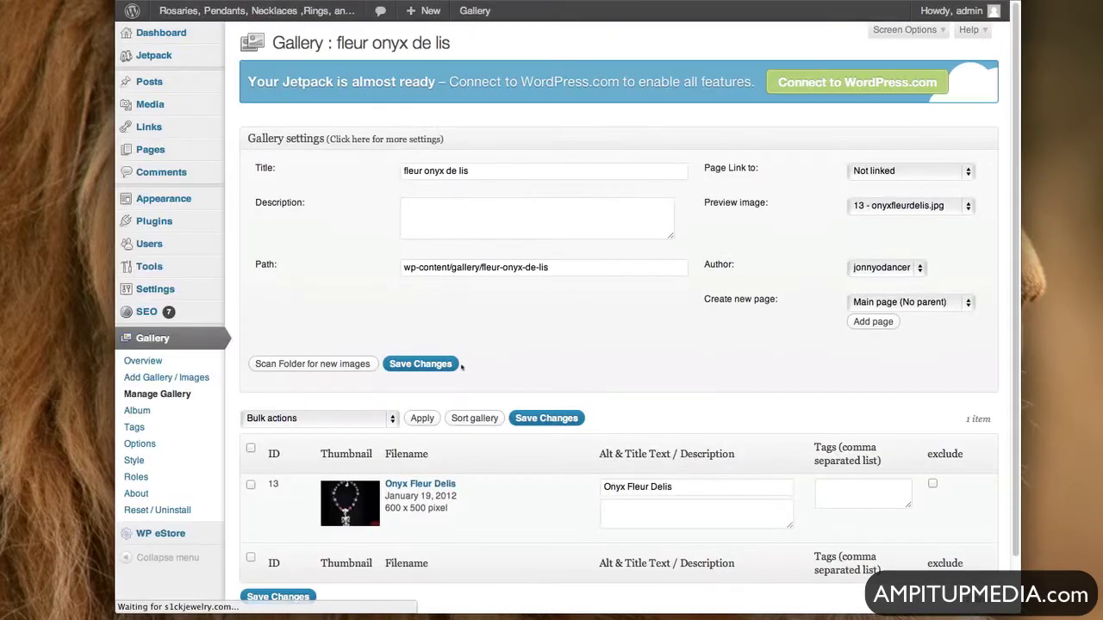
scroll(441, 242, down, 2)
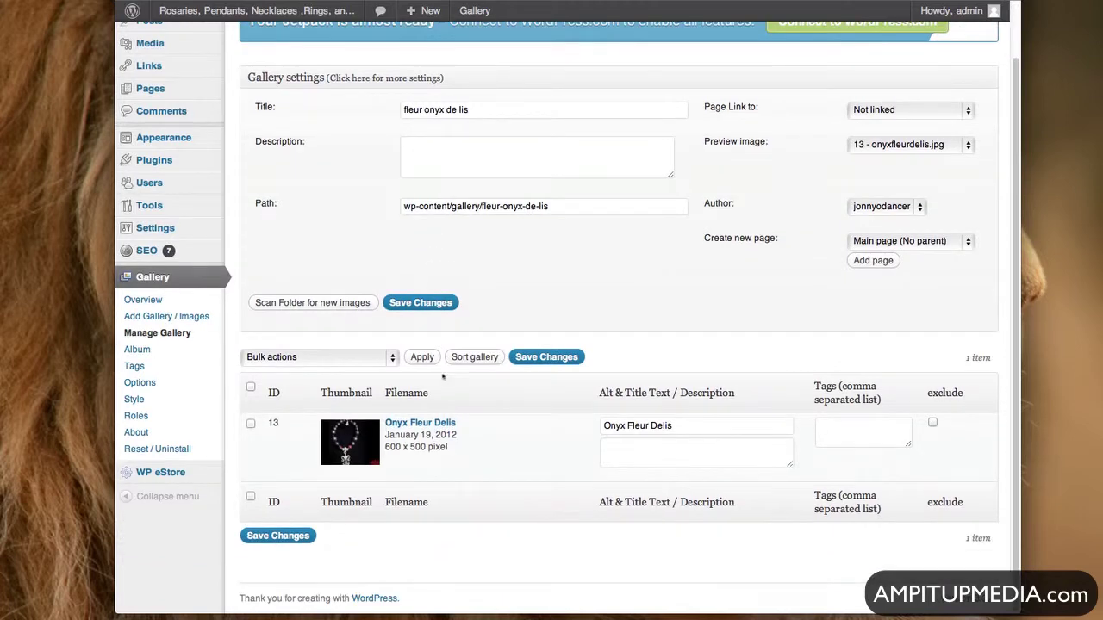
mouse_move(405, 431)
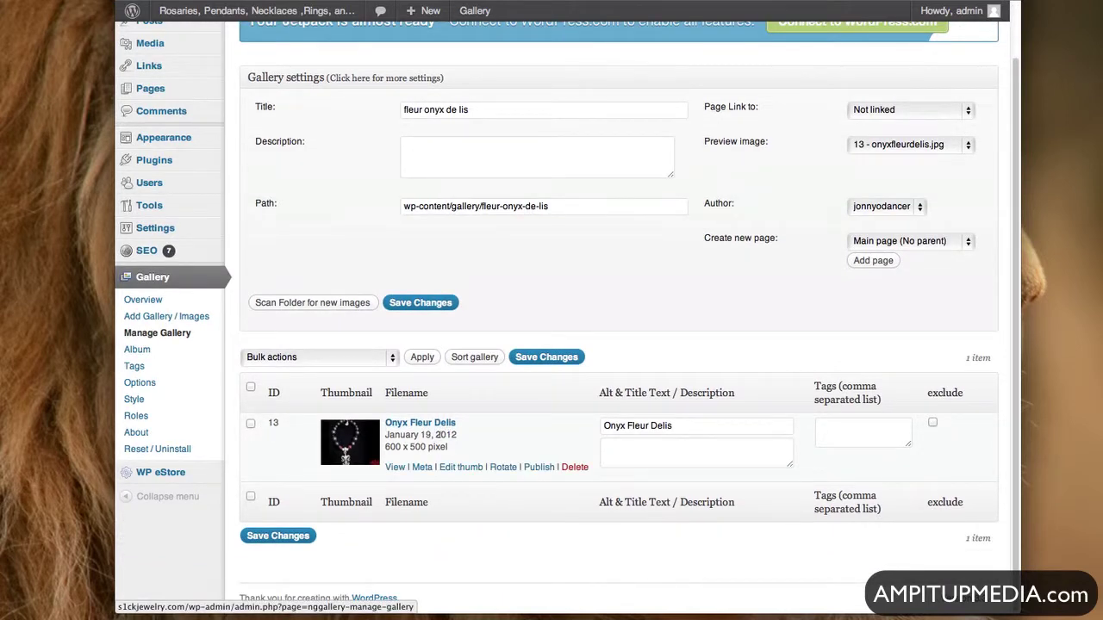
click(411, 423)
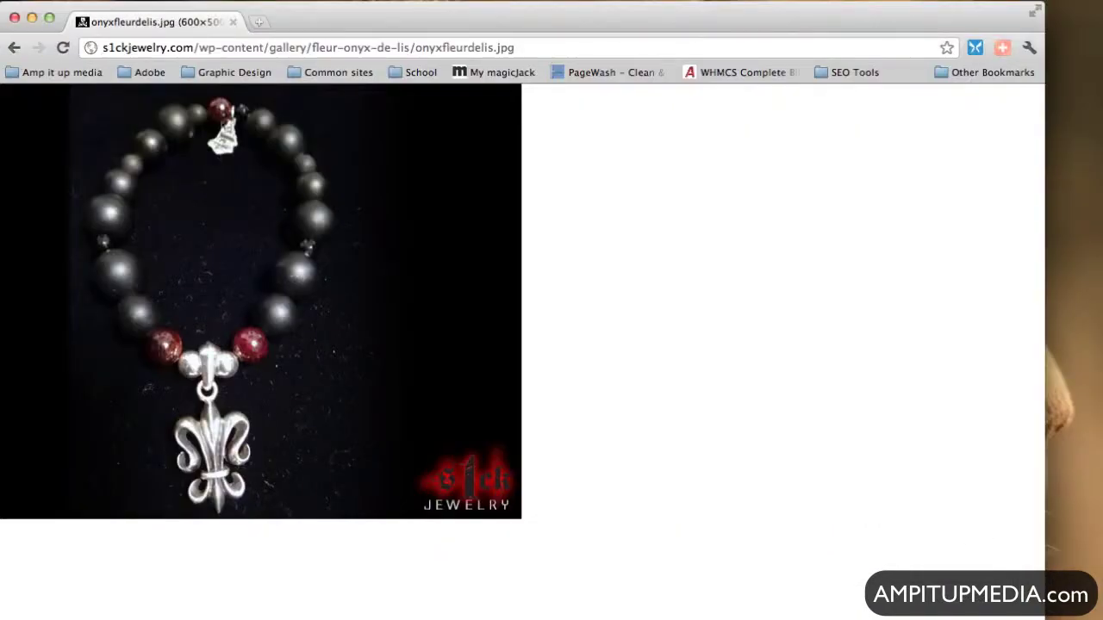
right_click(219, 48)
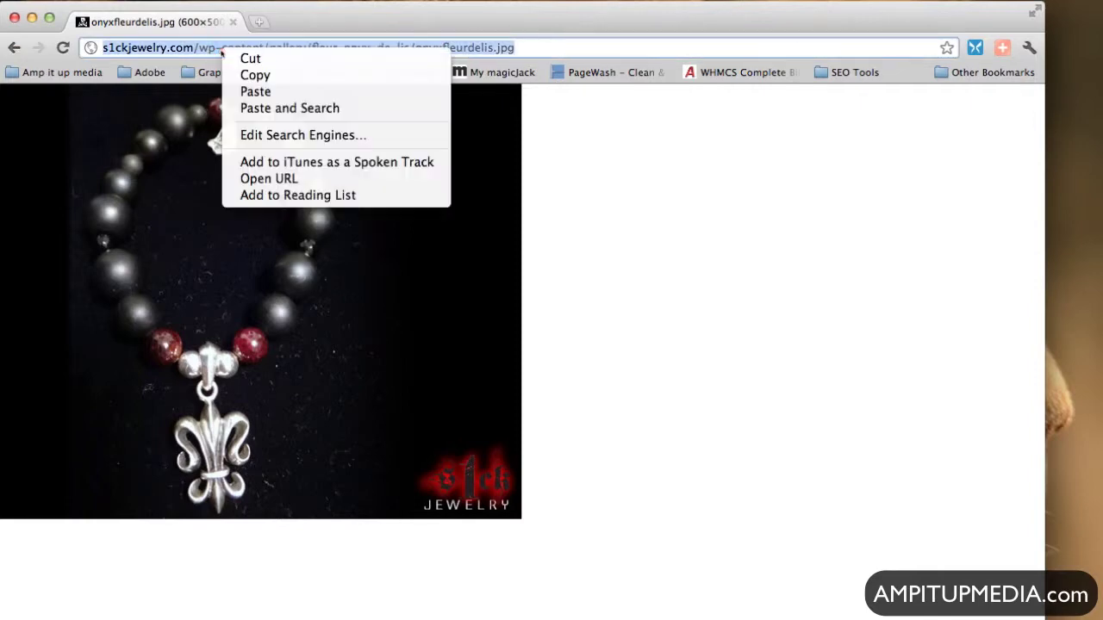
click(258, 77)
click(14, 49)
Step: Visit the live site's front page, then return to the admin dashboard
scroll(282, 28, up, 2)
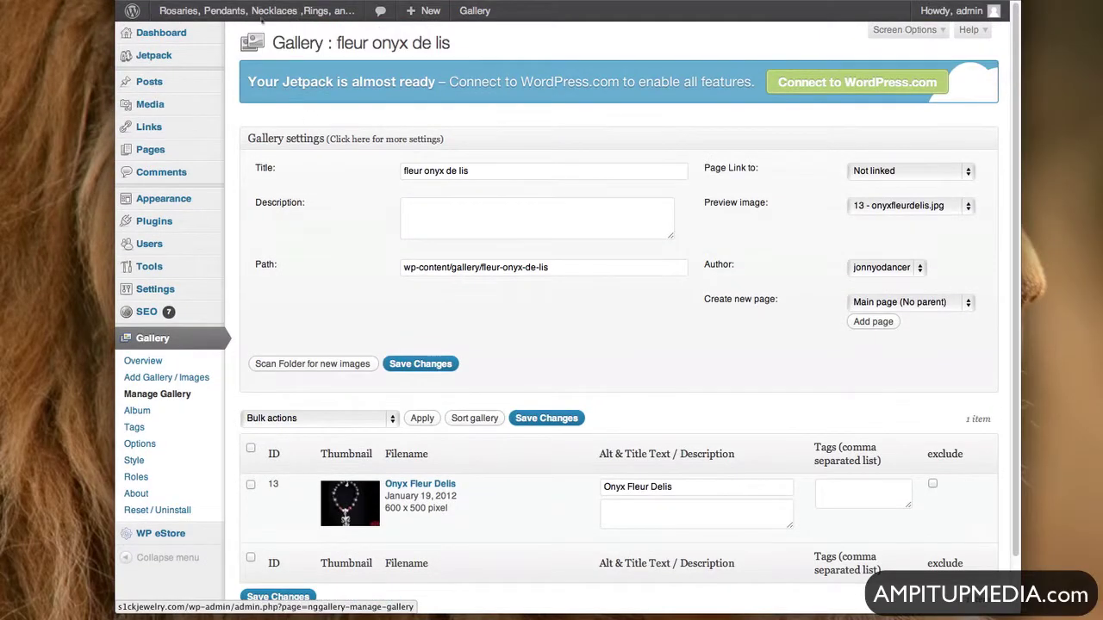
right_click(258, 11)
key(Escape)
click(258, 10)
mouse_move(608, 202)
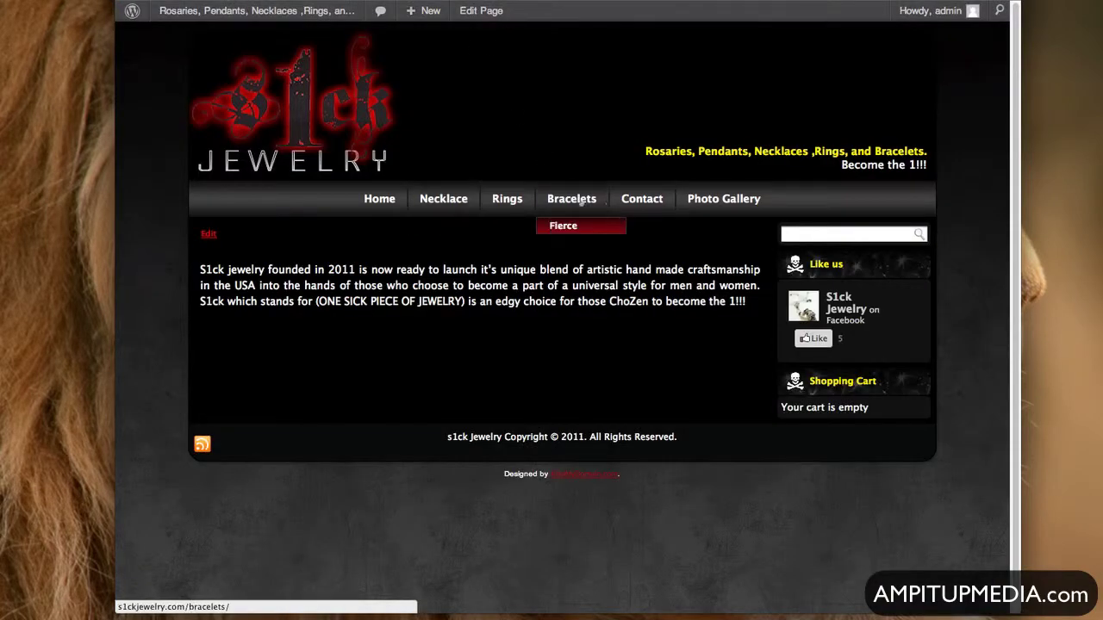
click(213, 12)
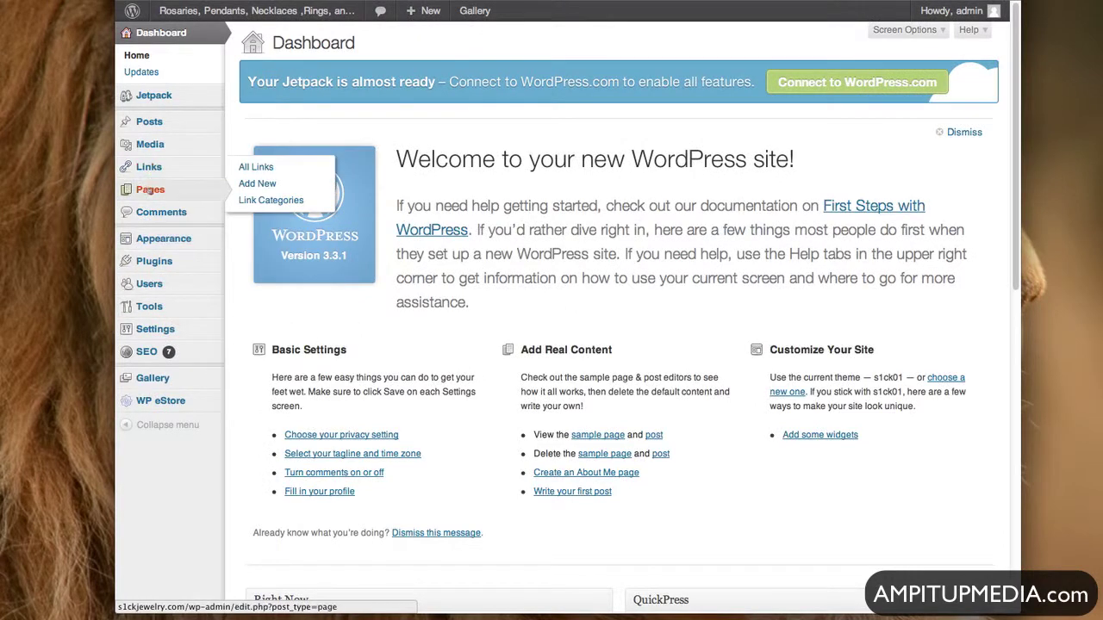
Step: Open Onyx Fleur De Lis from All Pages and select its bracelet image
click(149, 189)
scroll(517, 391, down, 5)
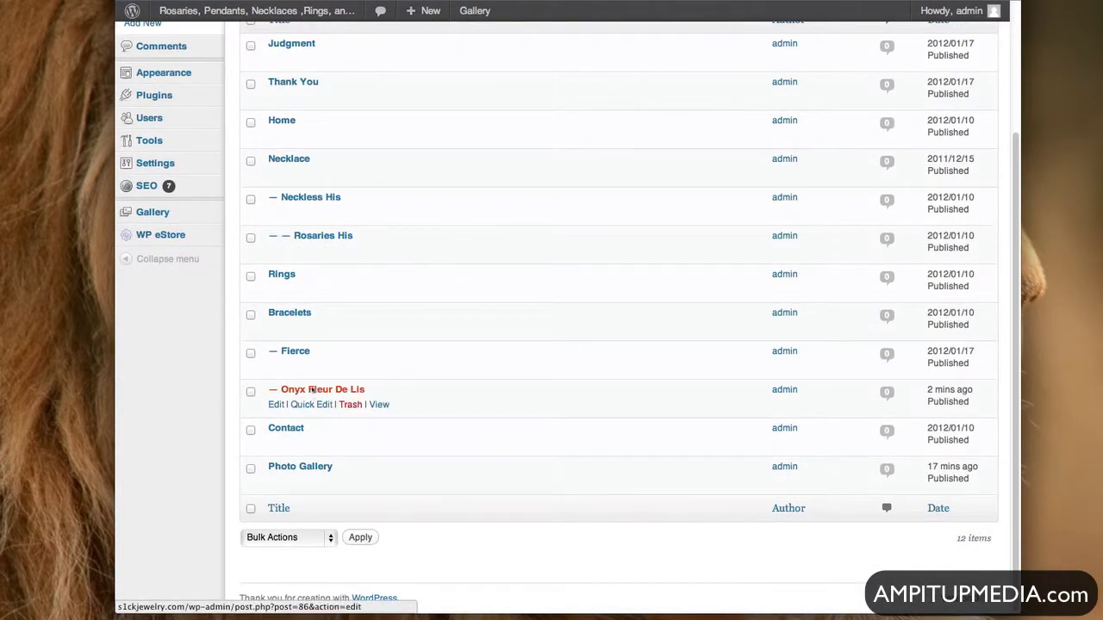
click(311, 390)
scroll(482, 371, down, 5)
scroll(483, 371, up, 3)
click(400, 361)
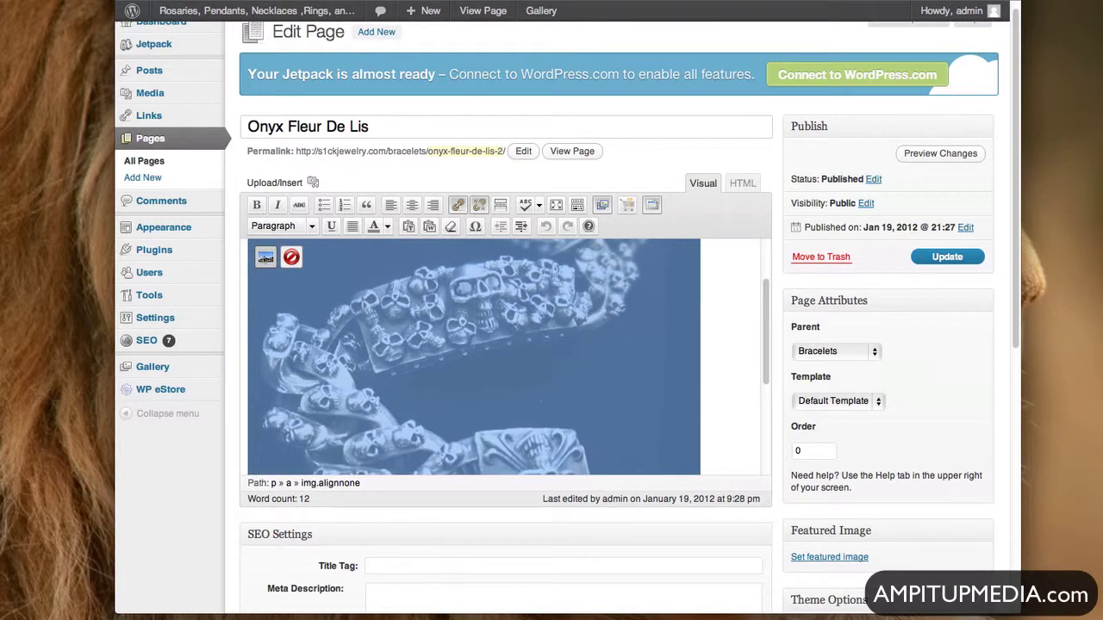
Step: Replace the image's Source URL with the copied onyxfleurdelis.jpg address
click(266, 257)
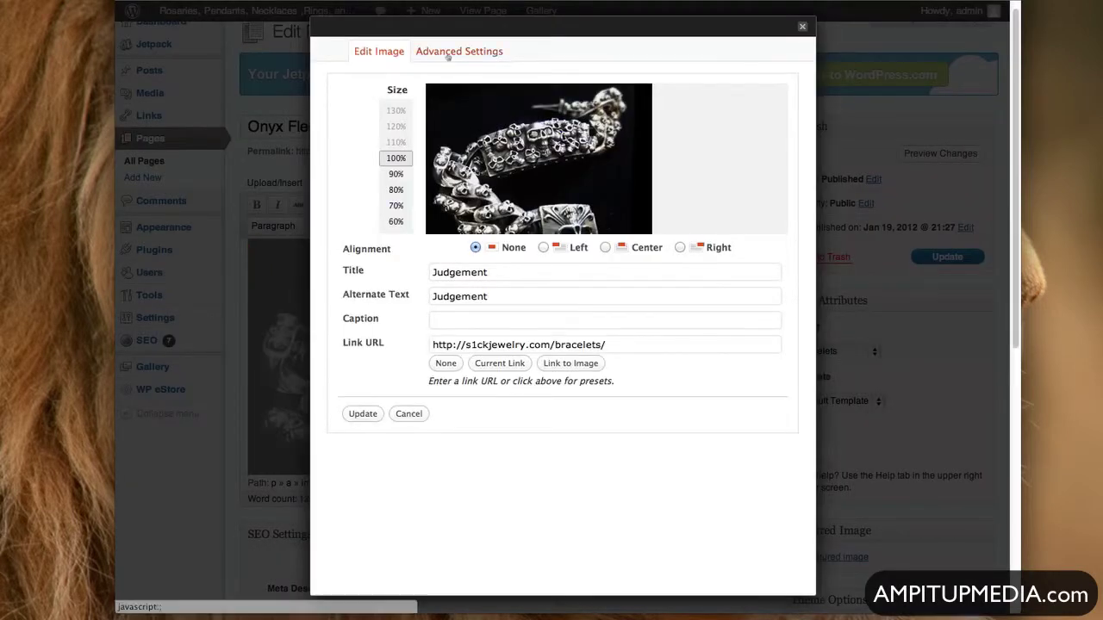
click(448, 53)
triple_click(508, 285)
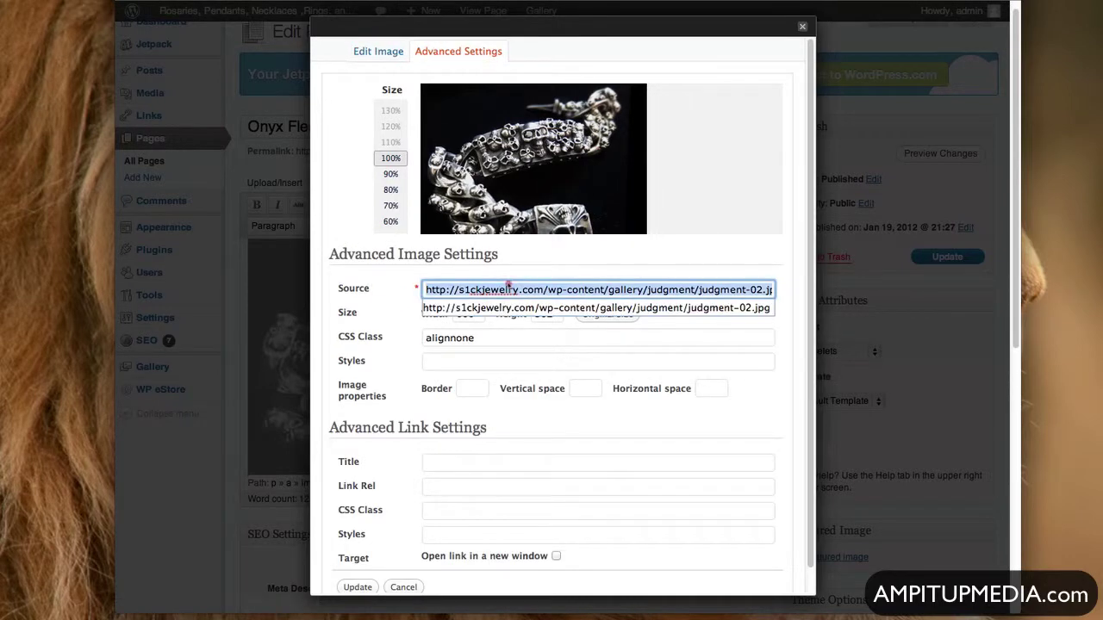
key(ctrl+v)
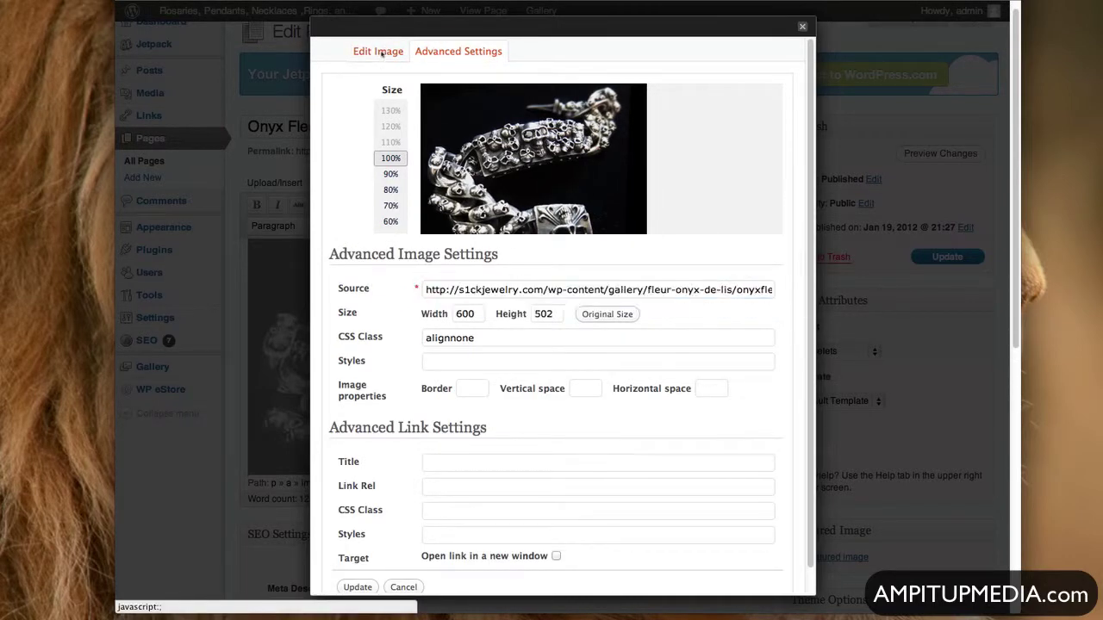
Step: Change the image title and alternate text from Judgement to Onyx Fleur De Lis and update
click(378, 50)
click(463, 274)
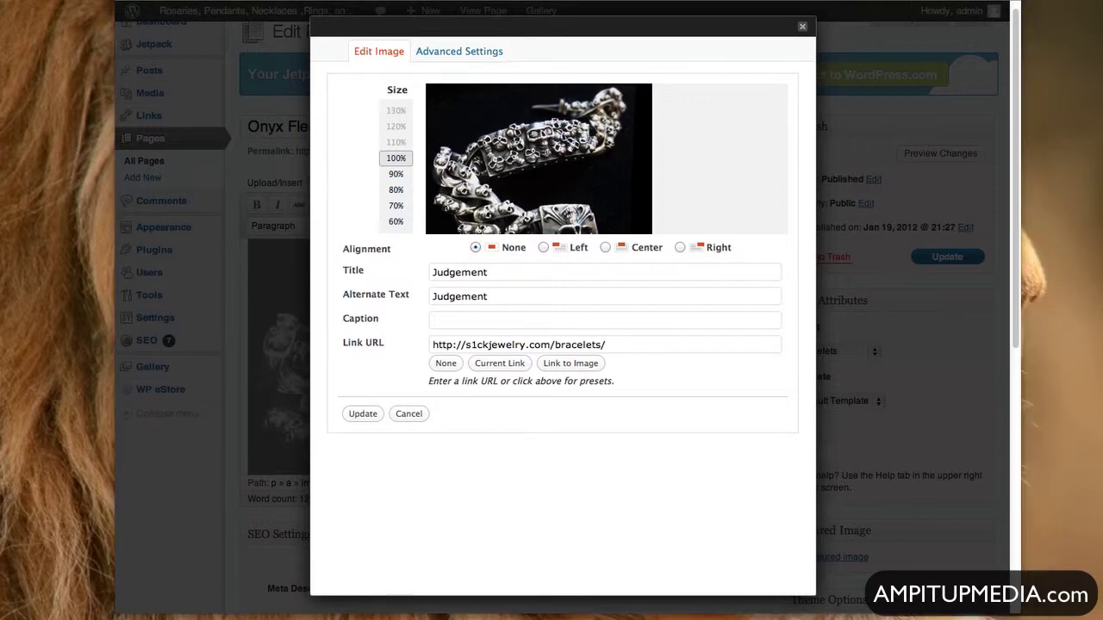
click(526, 274)
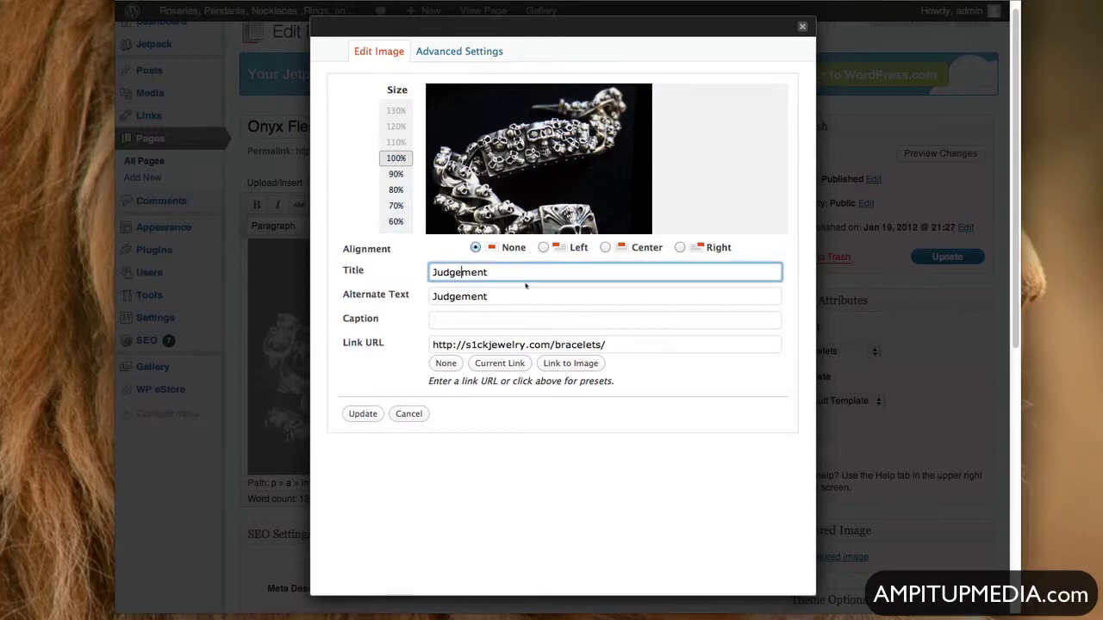
double_click(483, 272)
text(OnyxFleurDeLis)
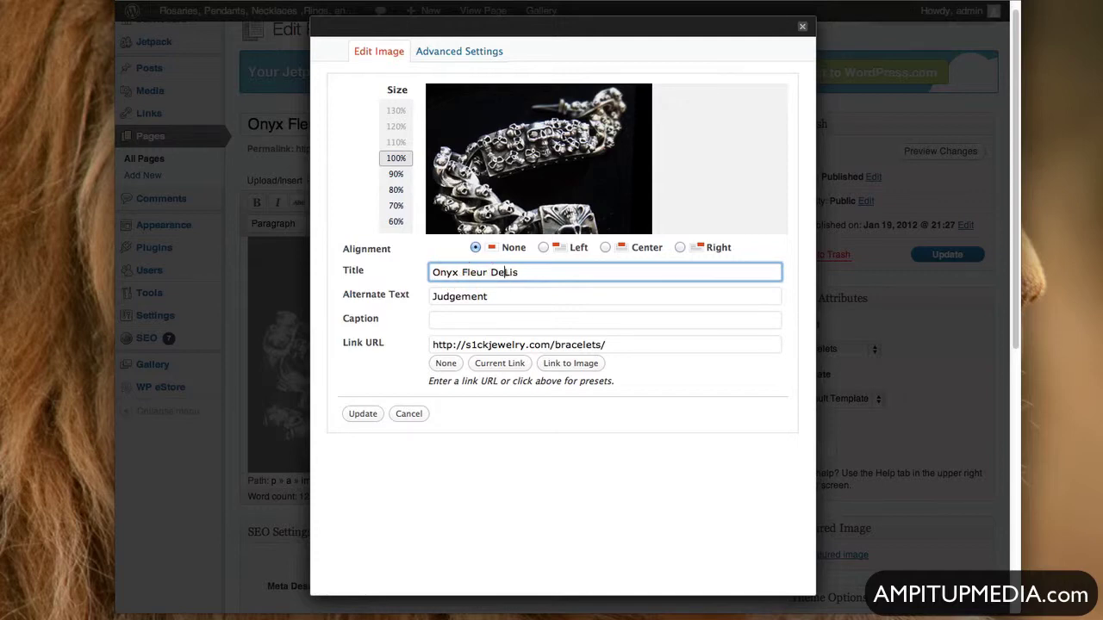
click(473, 296)
double_click(473, 296)
key(super+v)
click(362, 344)
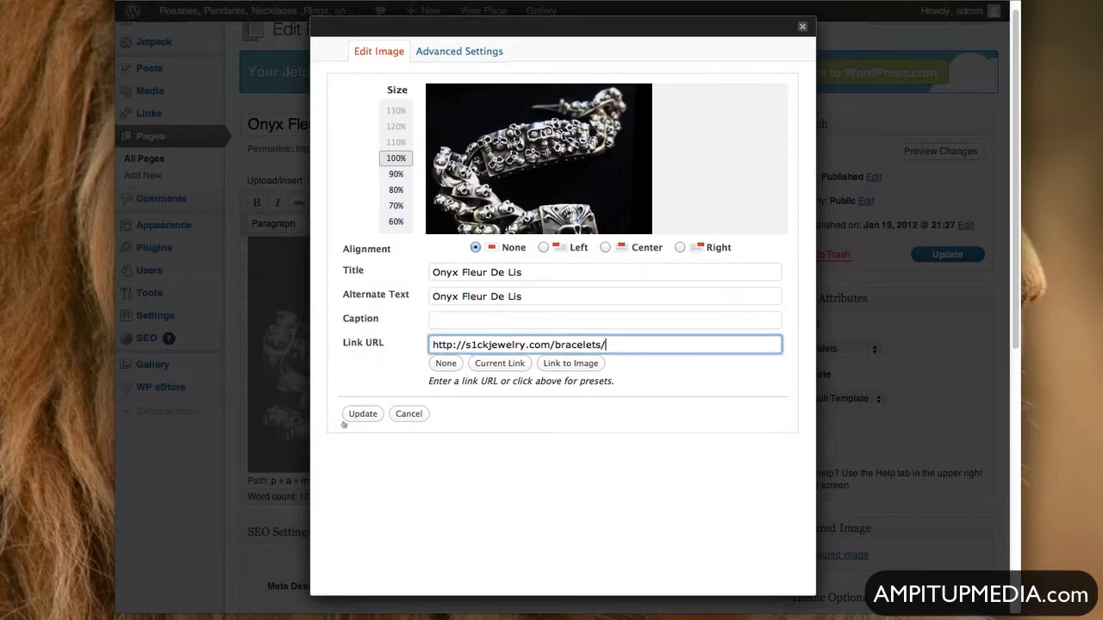
click(360, 416)
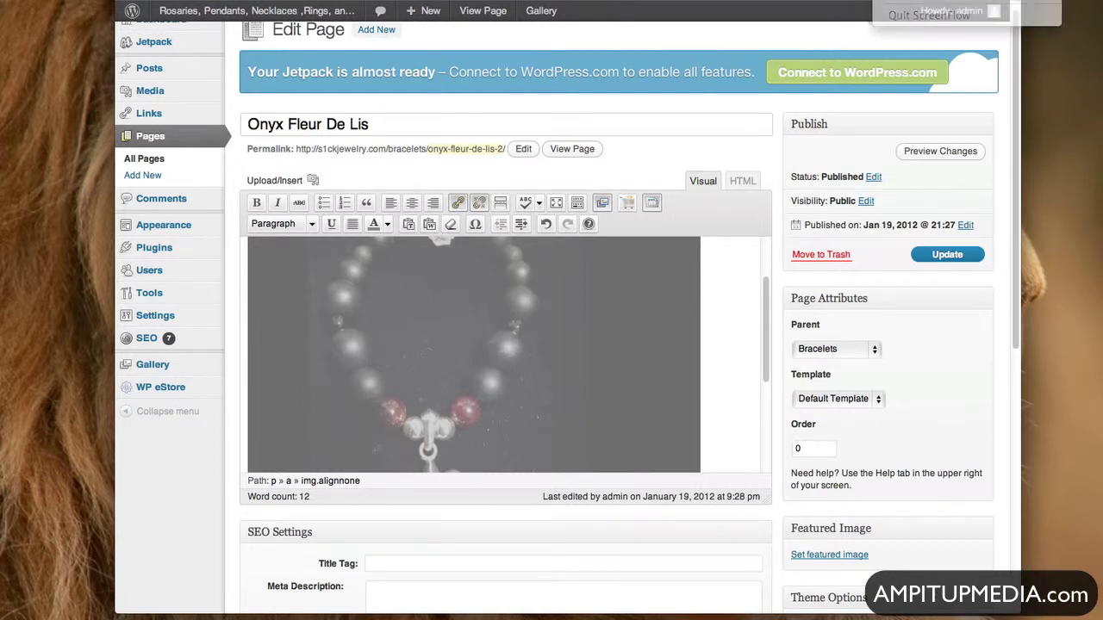
Step: Replace Judgement with Onyx Fleur De Lis, price 1200 with 155, and both shortcode IDs with 3
click(552, 281)
scroll(552, 293, down, 5)
scroll(555, 309, down, 3)
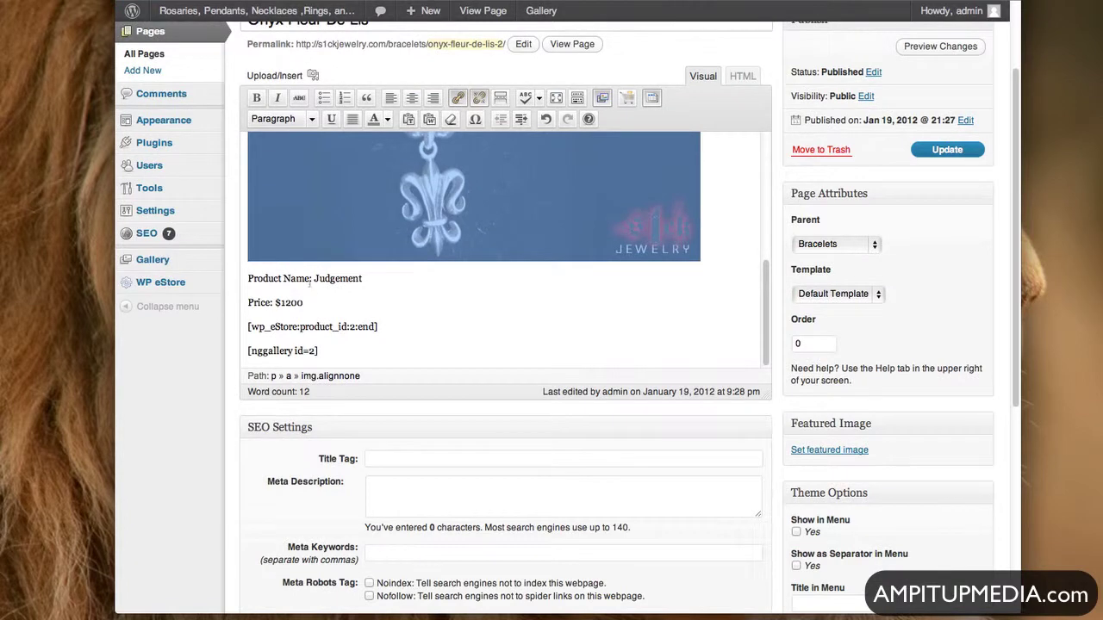
double_click(337, 278)
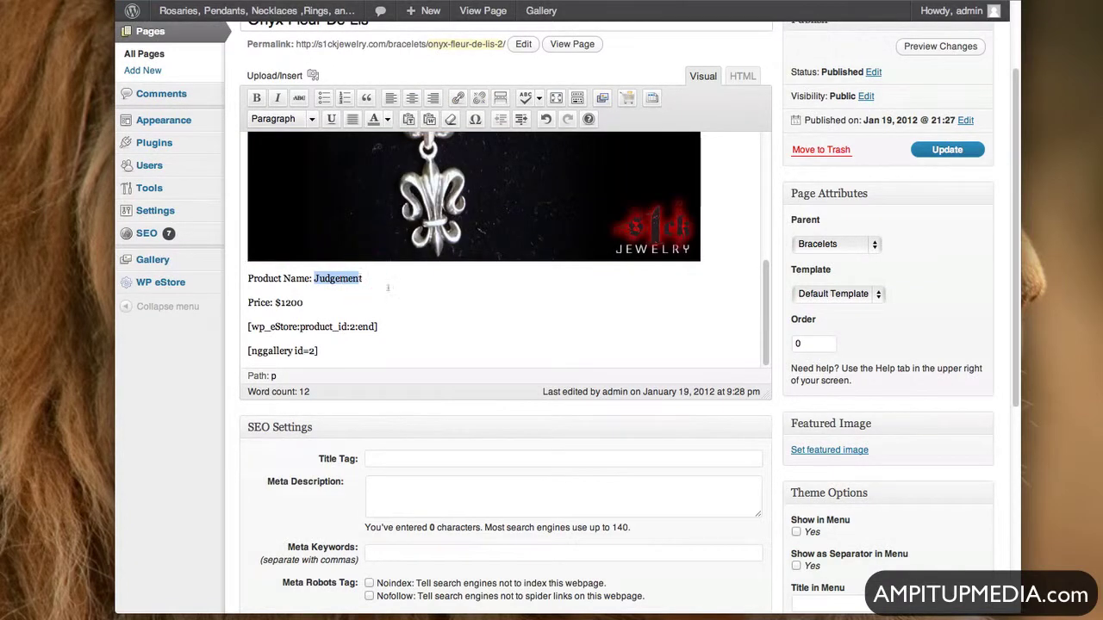
text(Onyx Fleur De Lis)
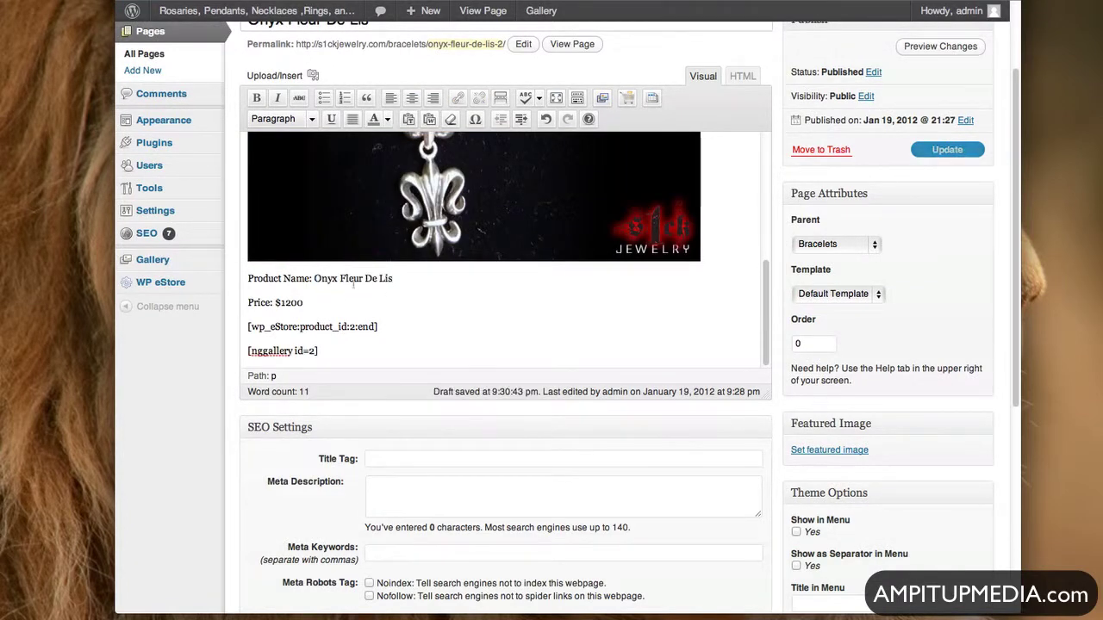
drag(280, 303, 299, 303)
text(155)
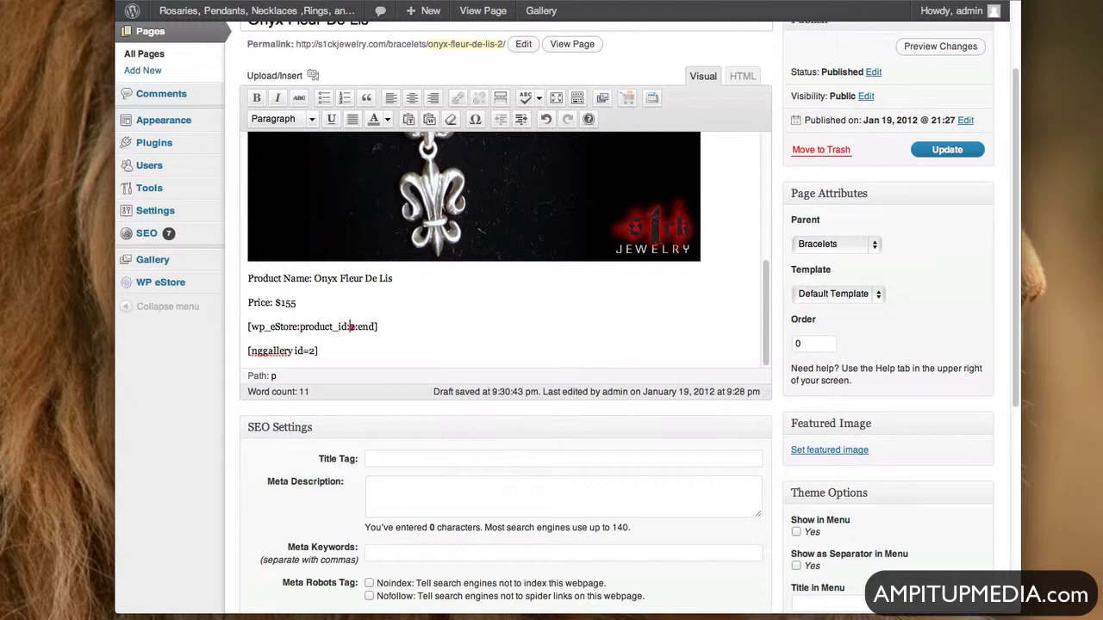
text(2)
drag(348, 327, 355, 327)
text(3)
drag(310, 350, 315, 351)
text(3)
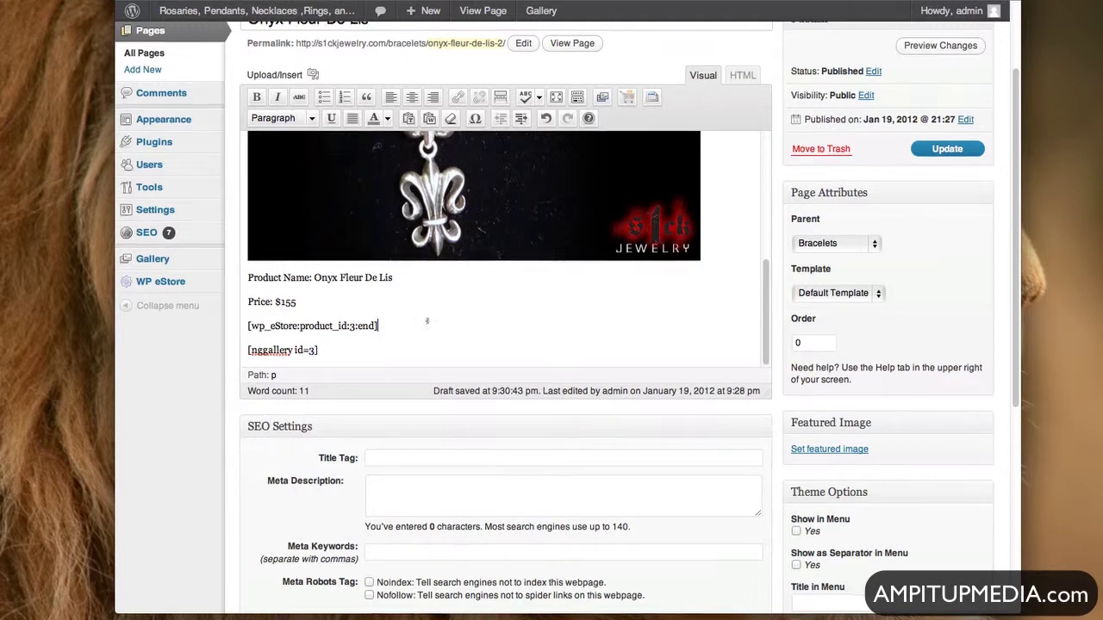
scroll(422, 322, down, 1)
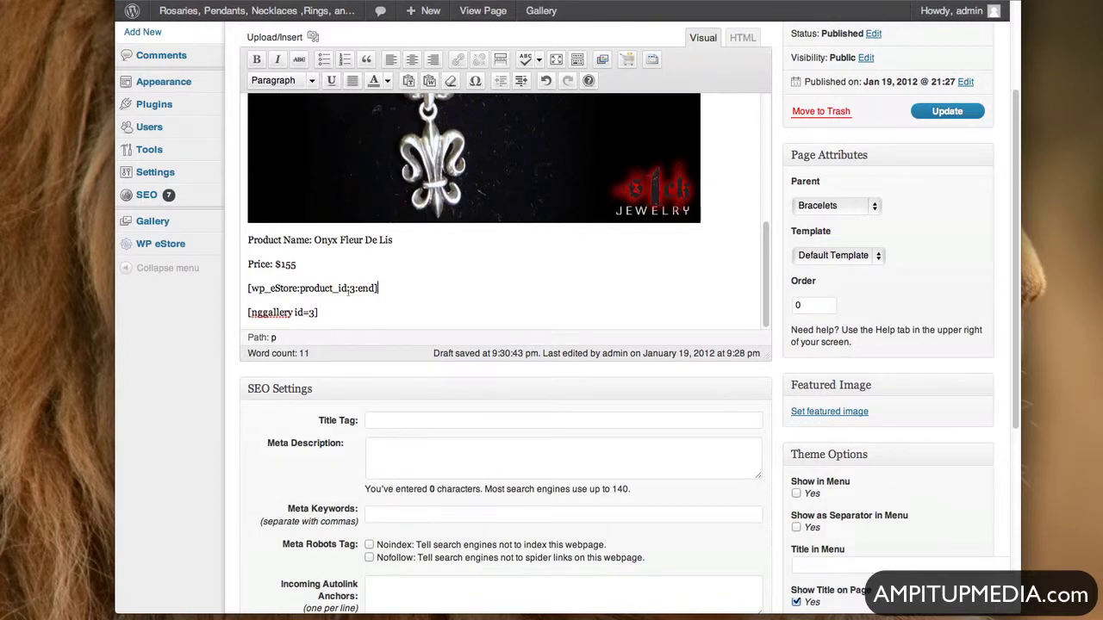
scroll(652, 253, down, 1)
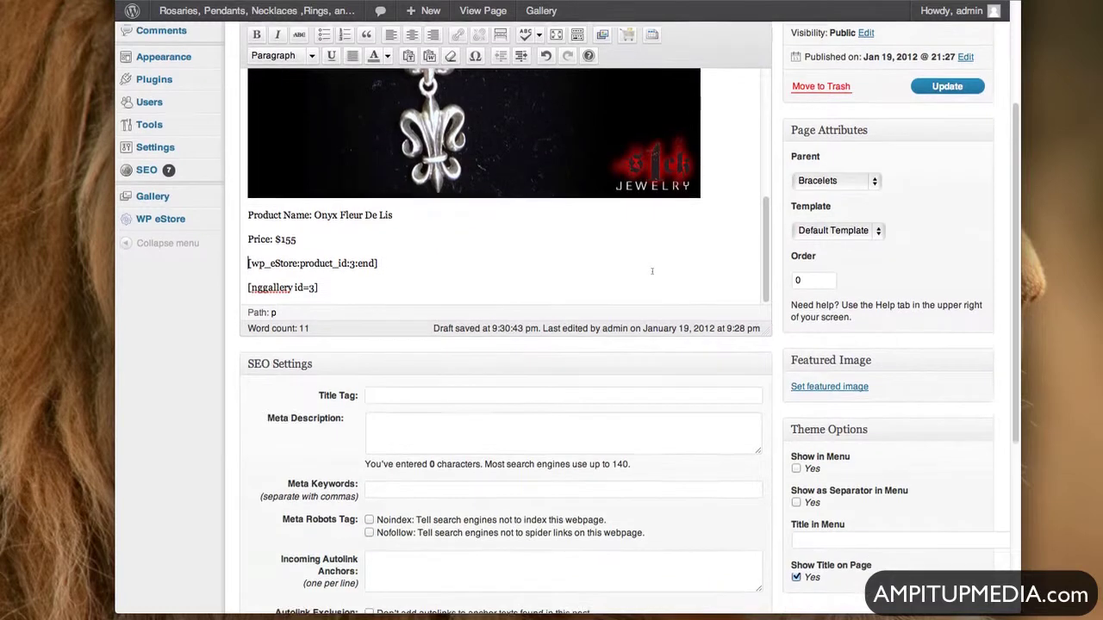
scroll(654, 255, up, 5)
scroll(677, 256, down, 6)
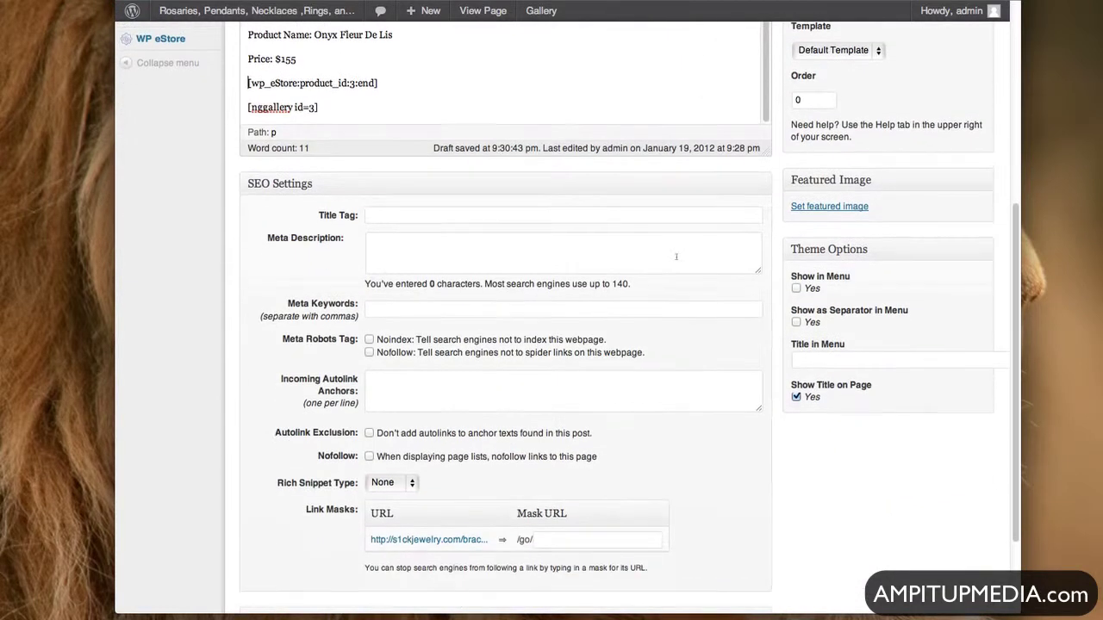
click(448, 215)
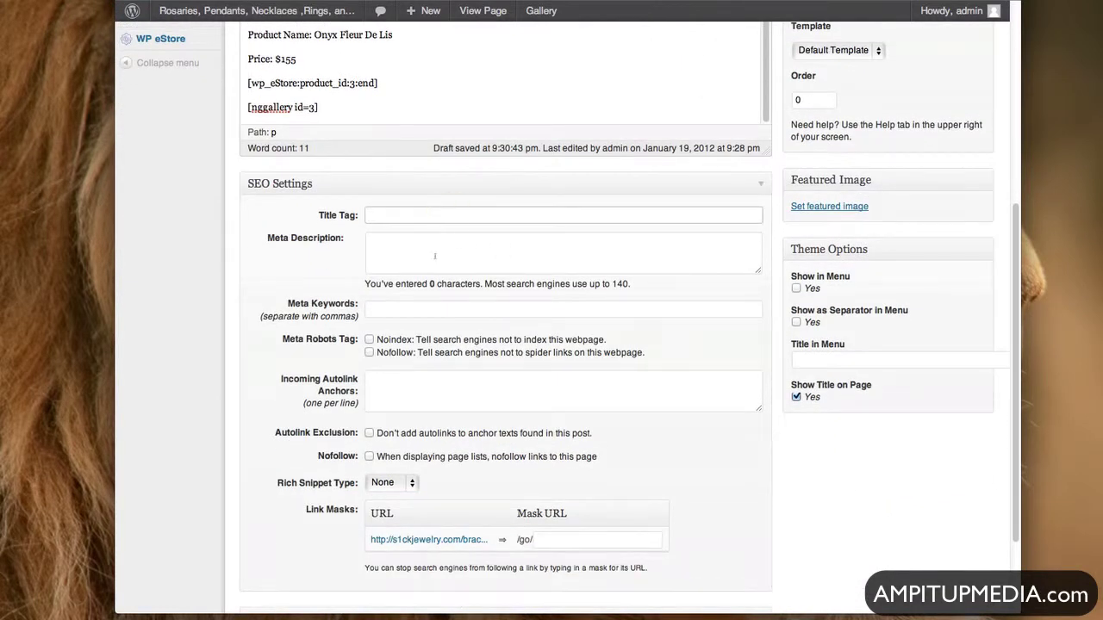
click(433, 254)
key(Tab)
click(394, 214)
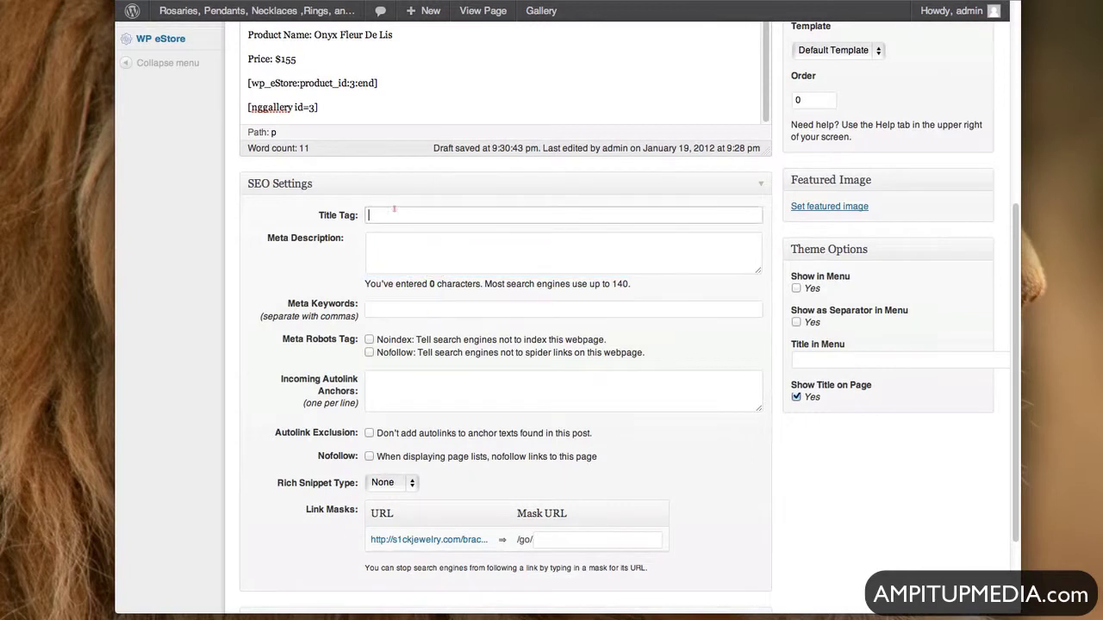
click(397, 258)
click(390, 311)
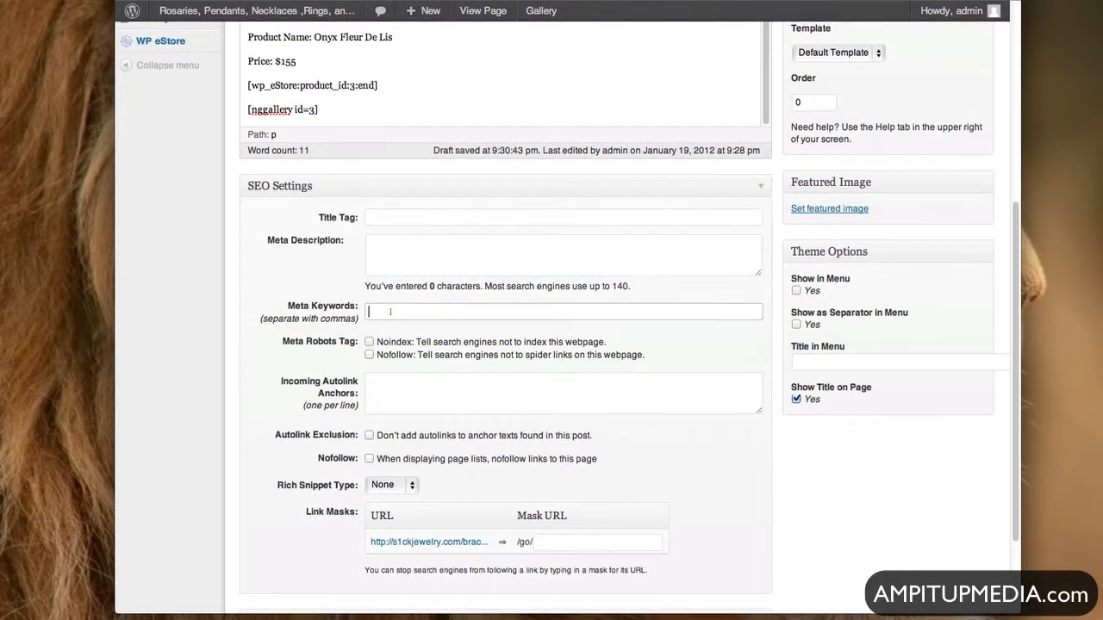
scroll(377, 418, up, 4)
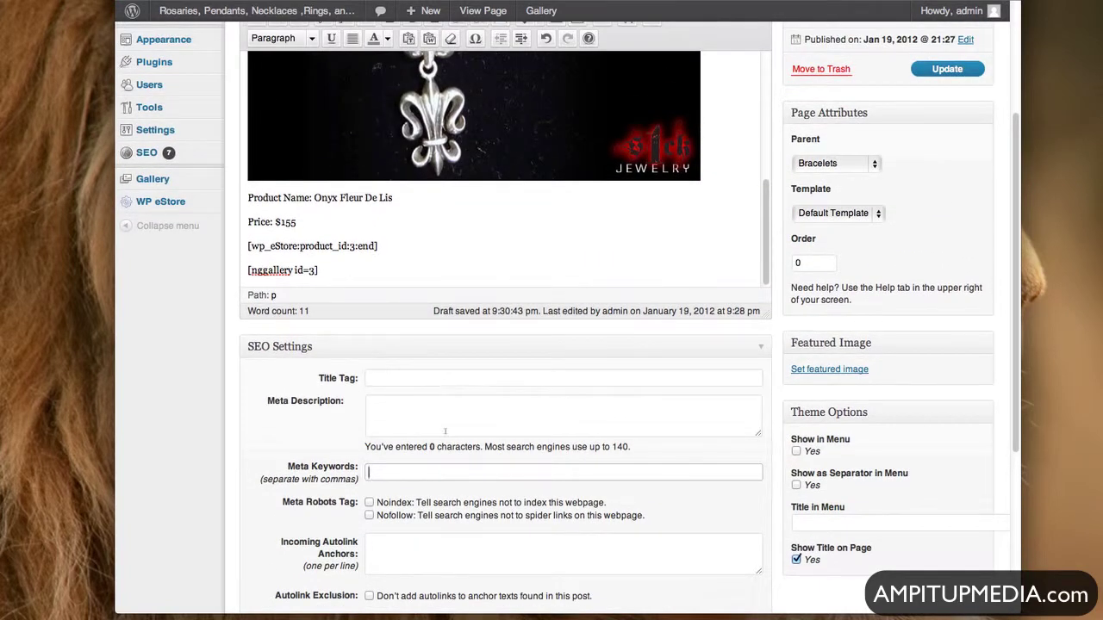
scroll(447, 431, down, 2)
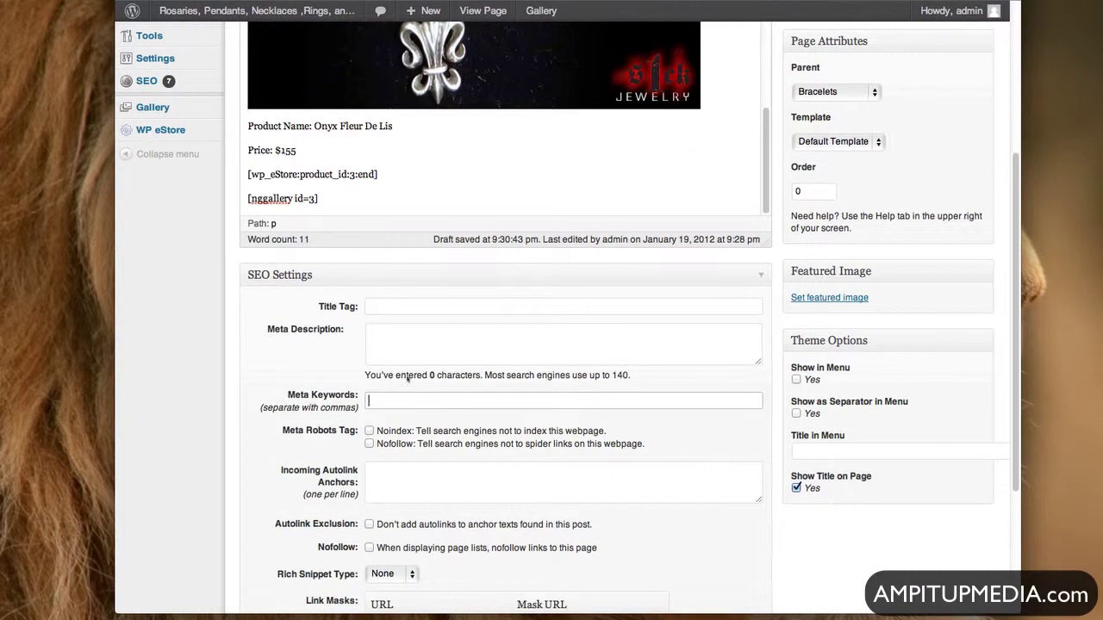
click(407, 306)
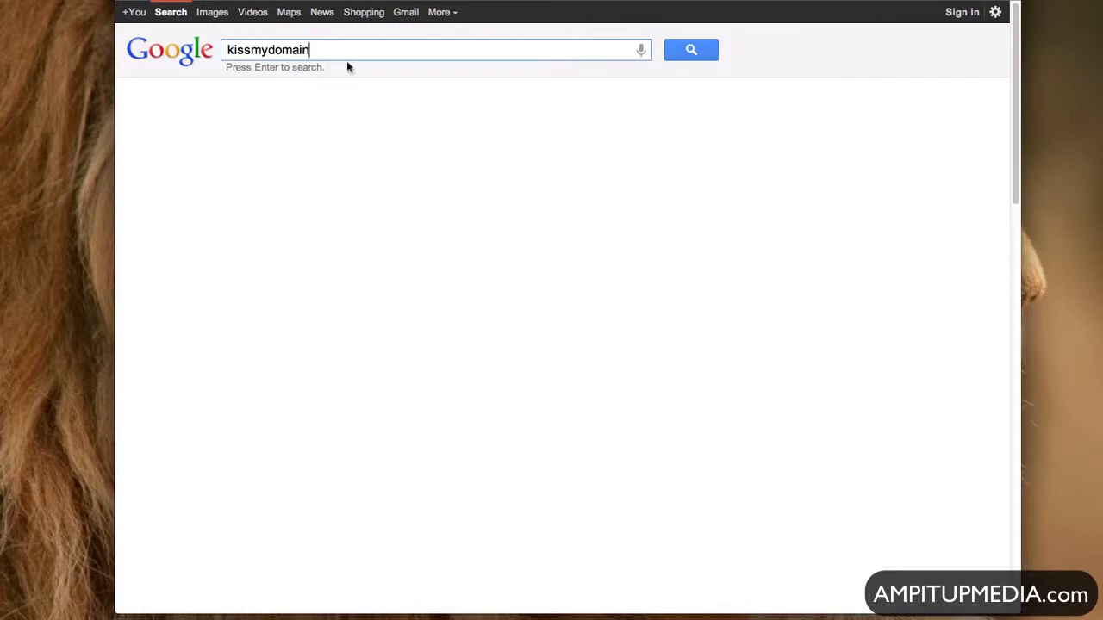
Step: Search Google for kissmydomain, select the first result's description, and focus Meta Description
key(Return)
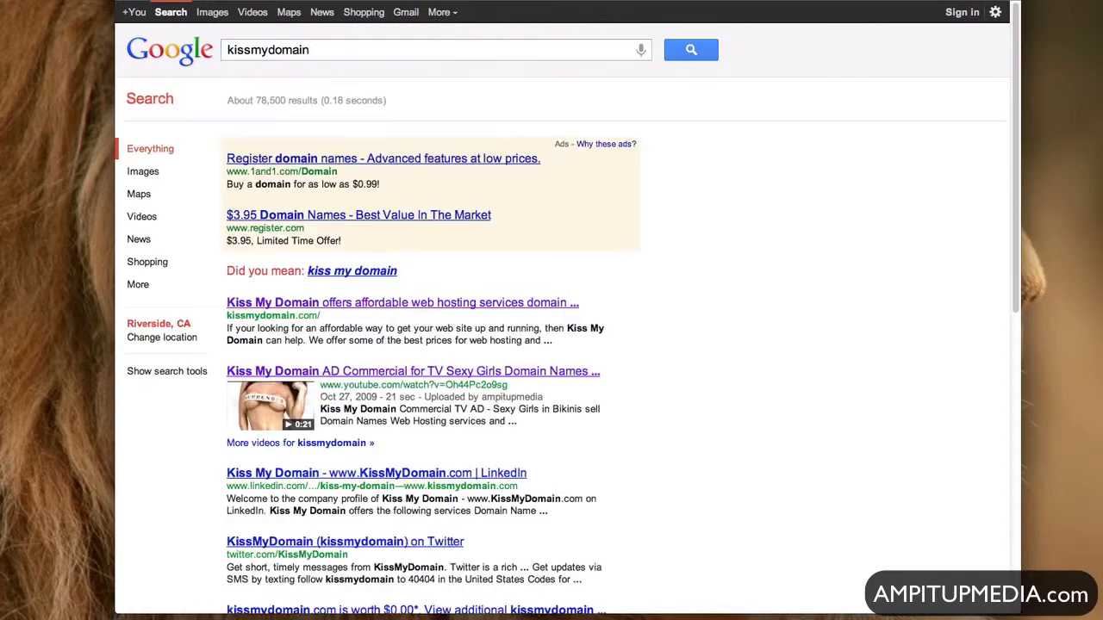
scroll(369, 293, down, 2)
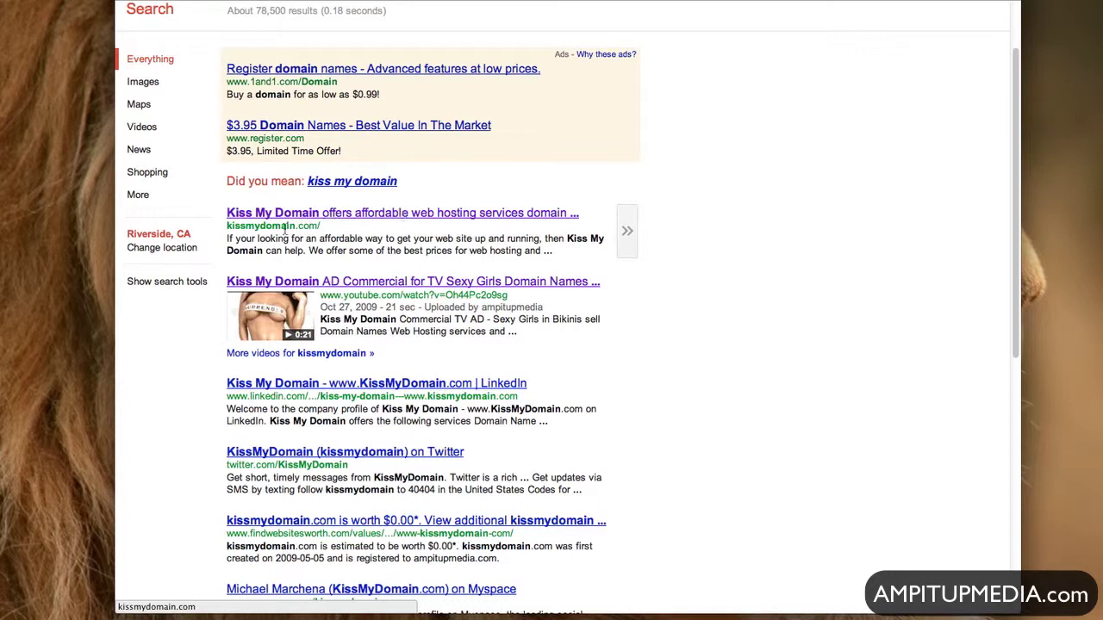
drag(228, 237, 557, 250)
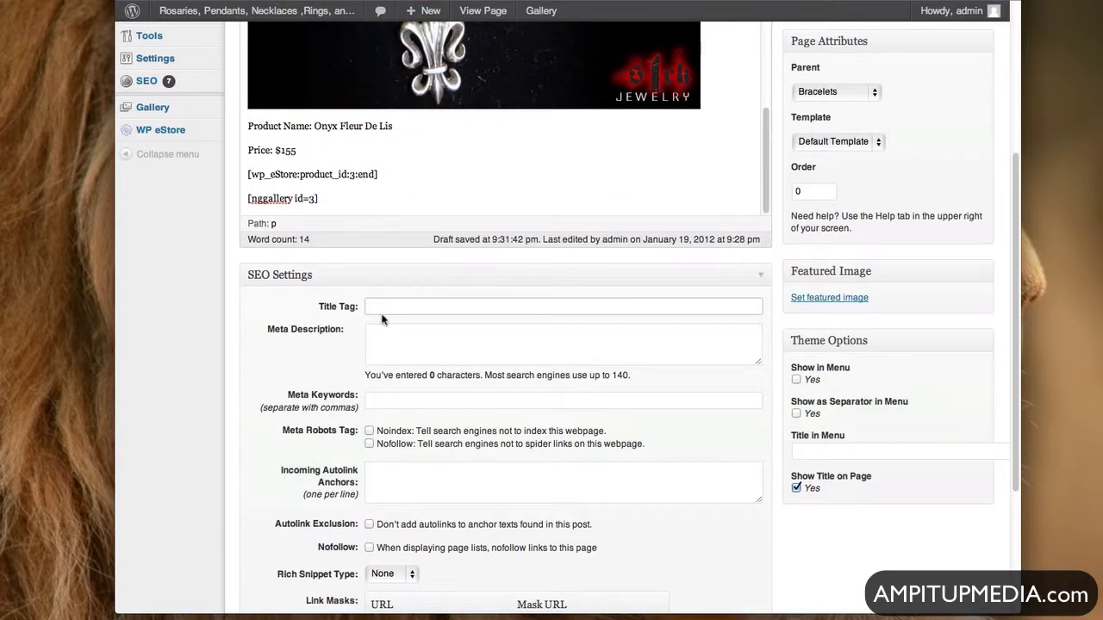
click(381, 307)
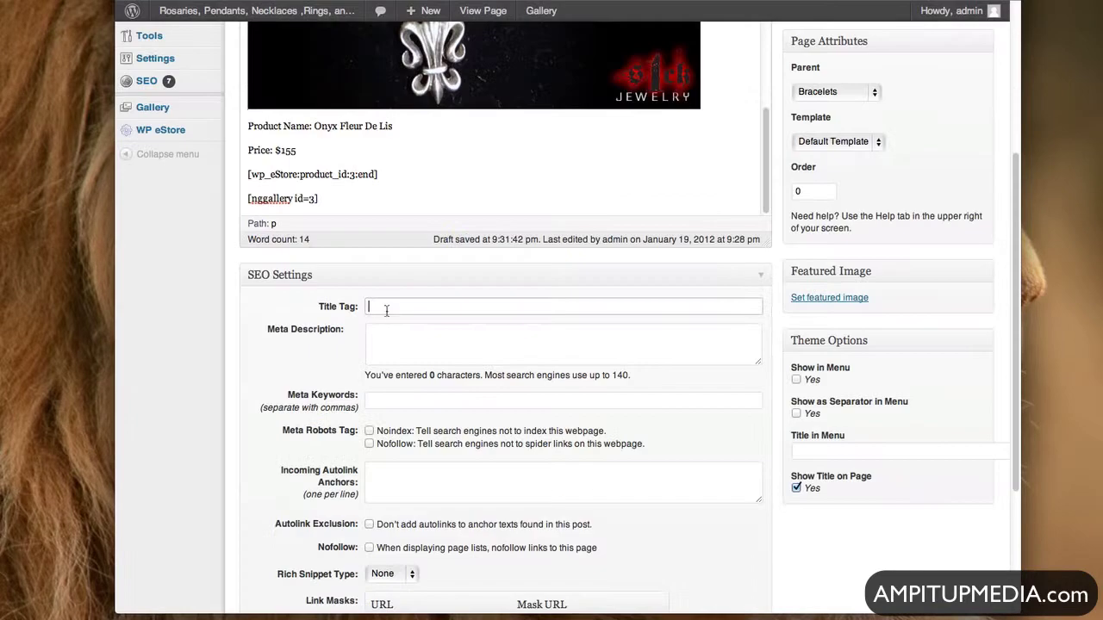
click(386, 349)
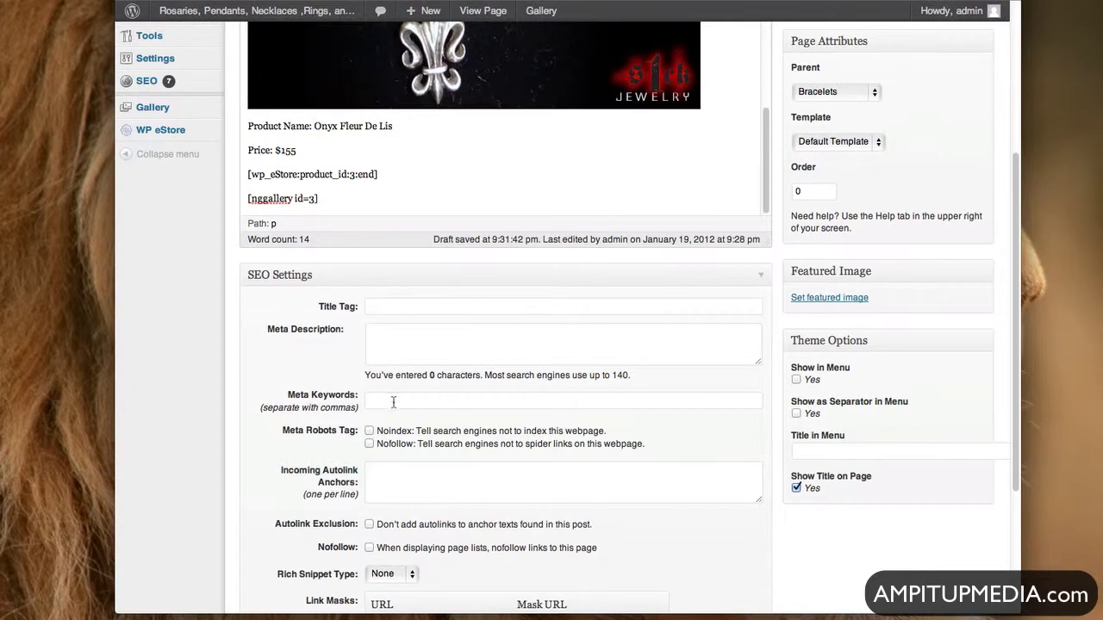
Step: Update the Onyx Fleur De Lis page to save its edited bracelet listing
click(394, 402)
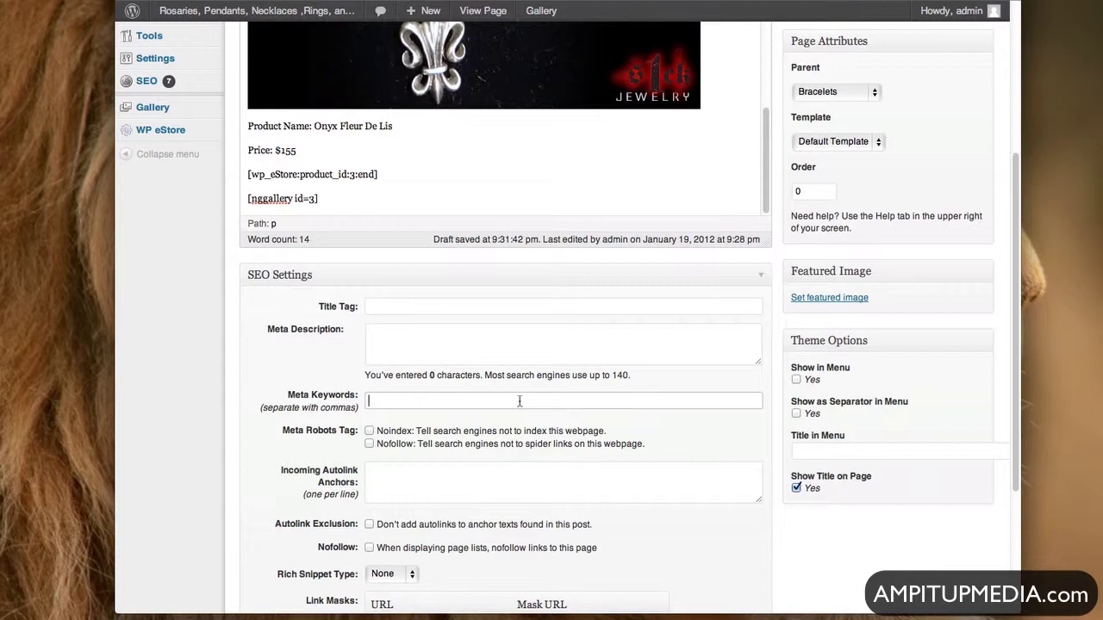
scroll(461, 413, up, 5)
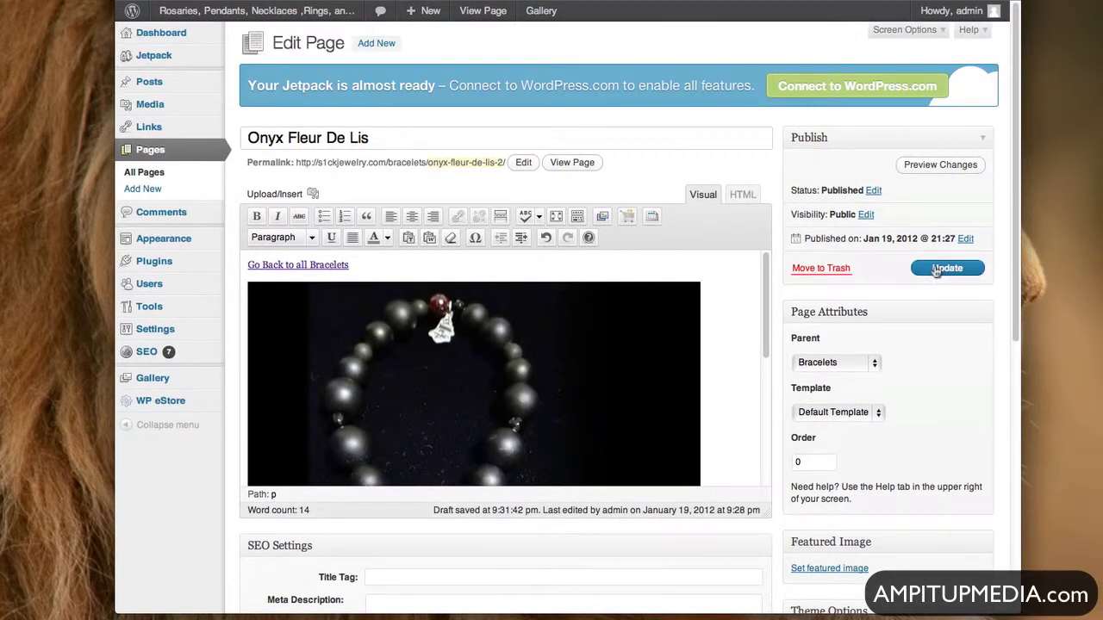
scroll(474, 362, down, 5)
scroll(689, 313, down, 2)
scroll(689, 313, up, 10)
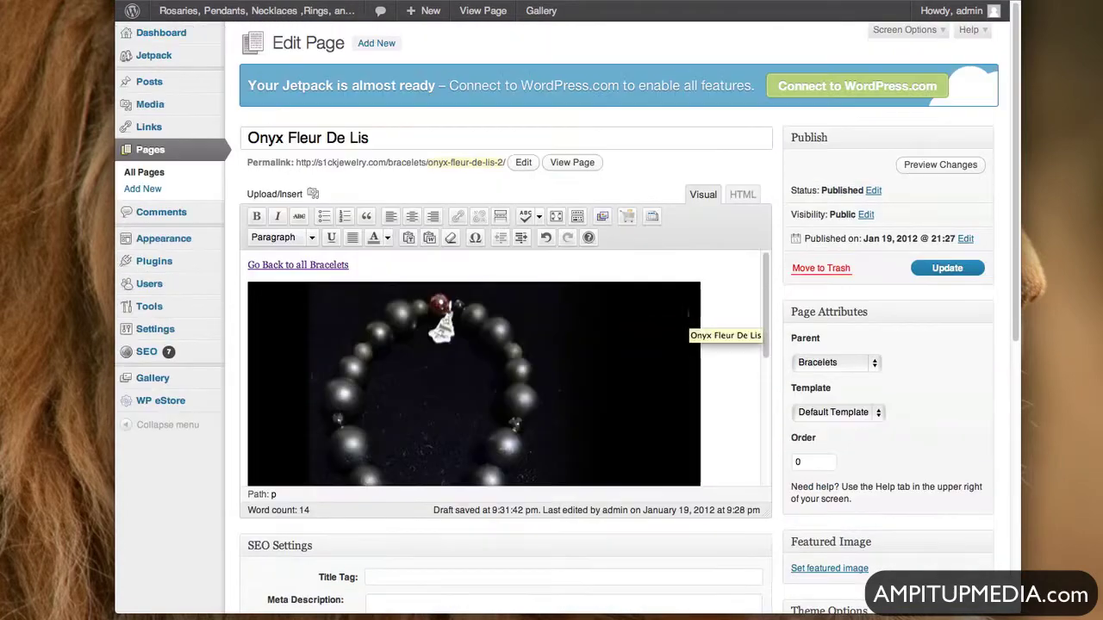
click(947, 268)
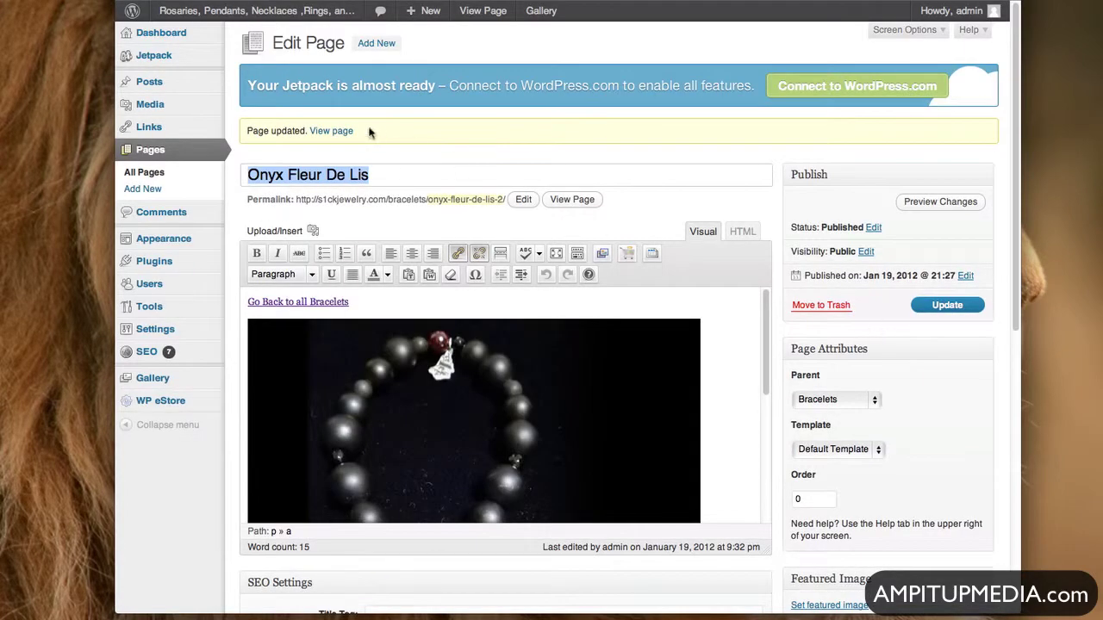
click(327, 130)
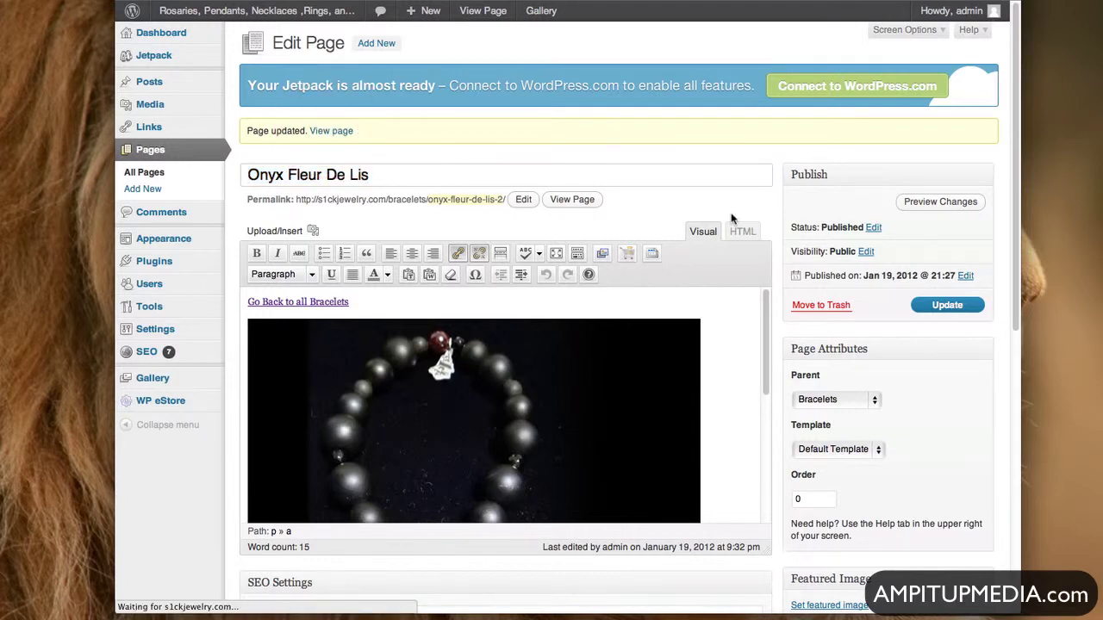
scroll(729, 216, down, 5)
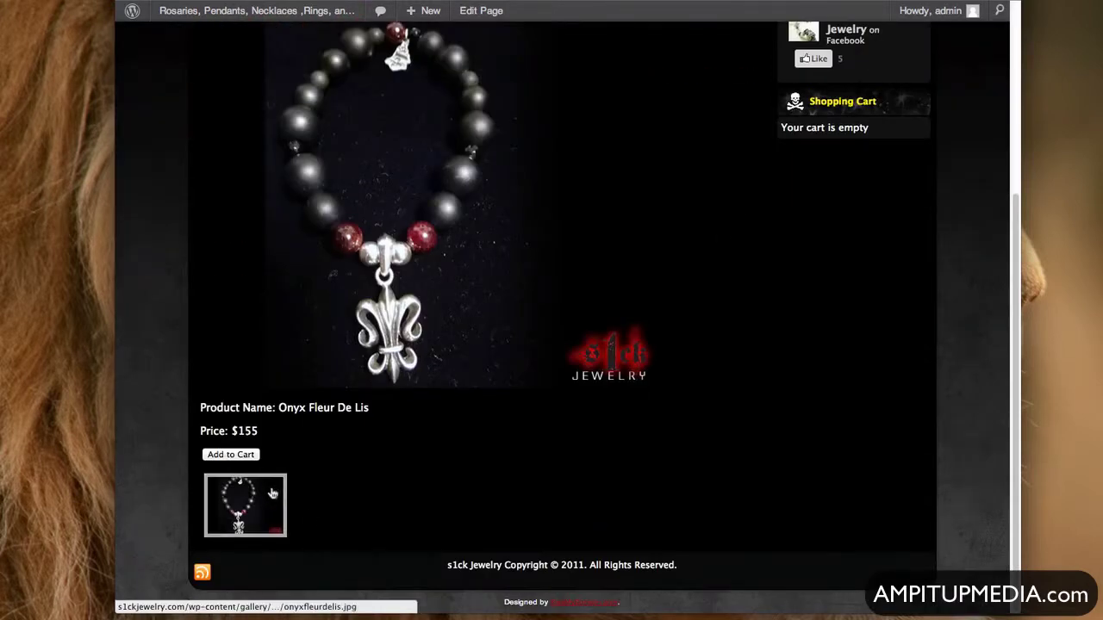
click(263, 500)
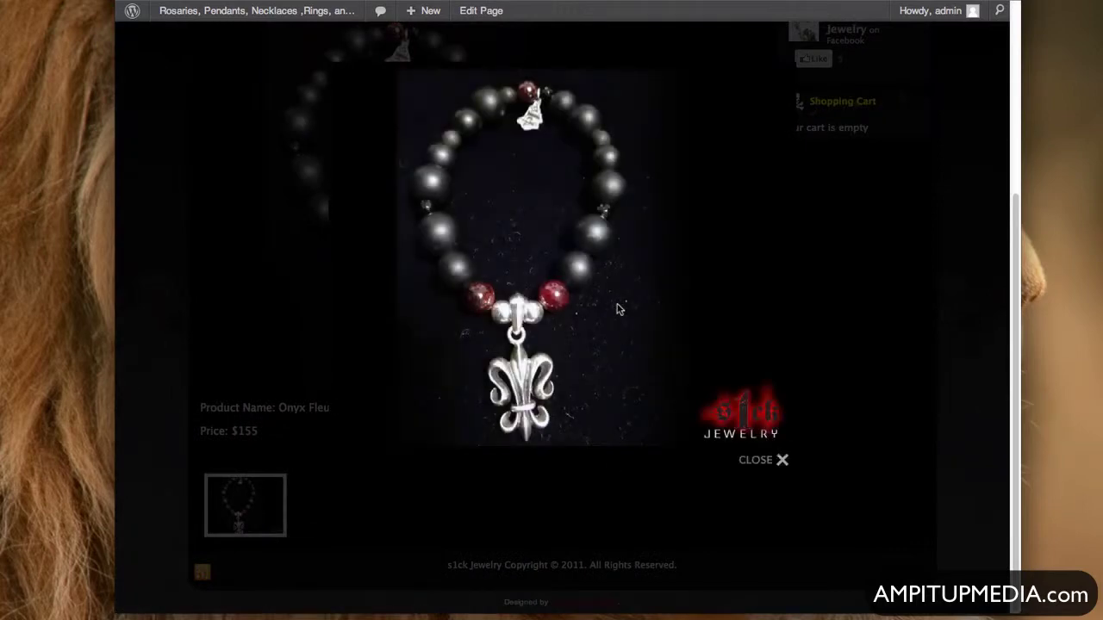
click(617, 297)
click(775, 460)
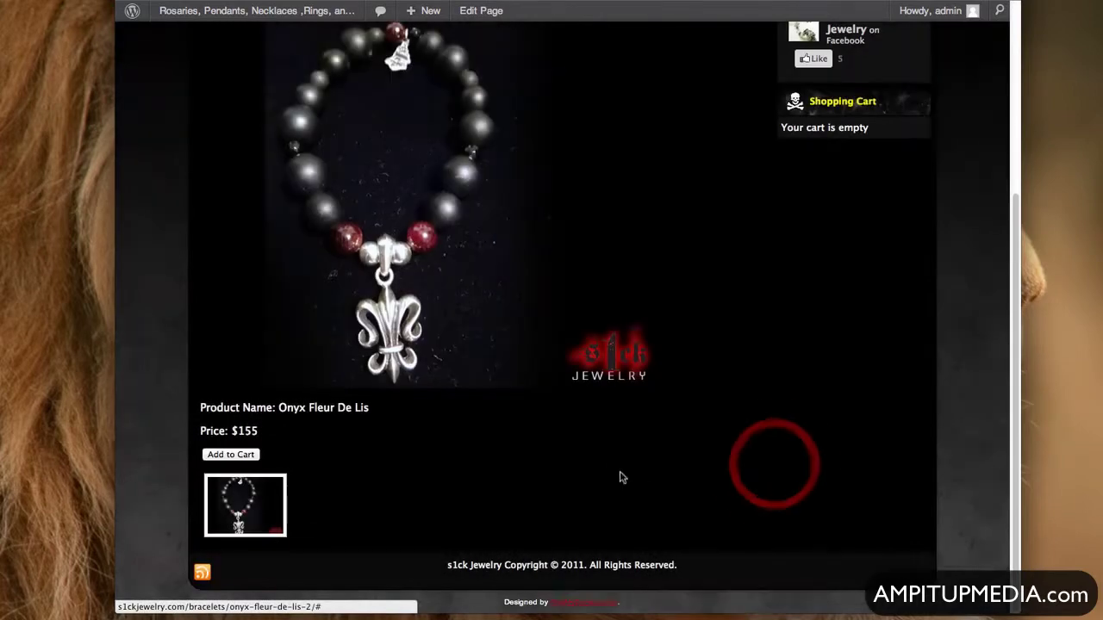
scroll(561, 467, up, 5)
click(208, 258)
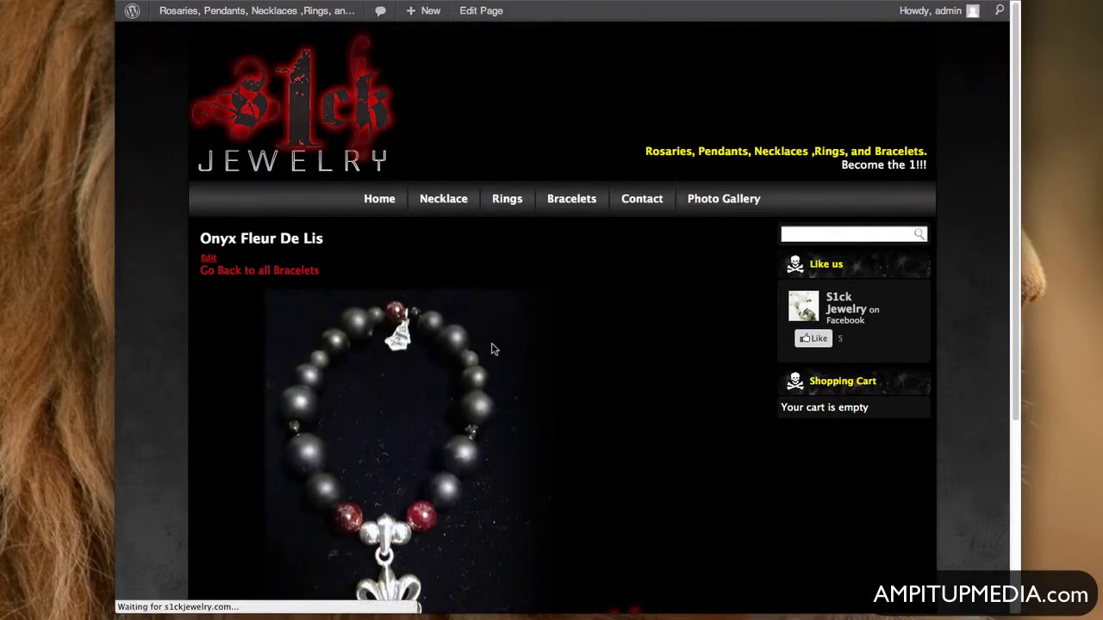
Step: Insert 'Product Description: This is where the description goes.' below Product Name and update the page
scroll(320, 184, down, 5)
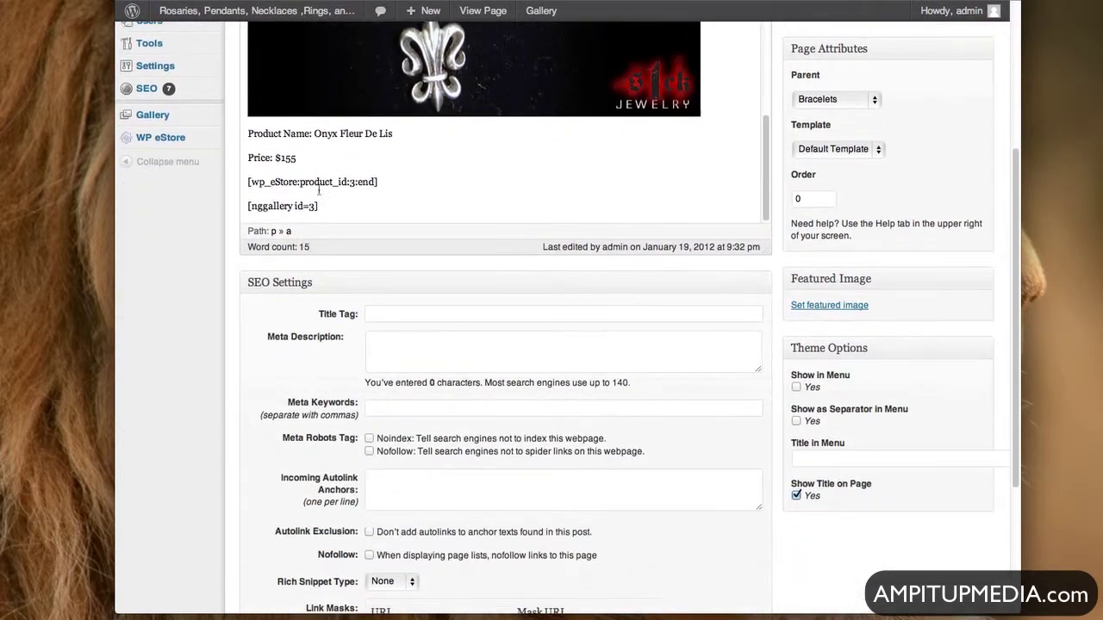
click(393, 136)
key(Return)
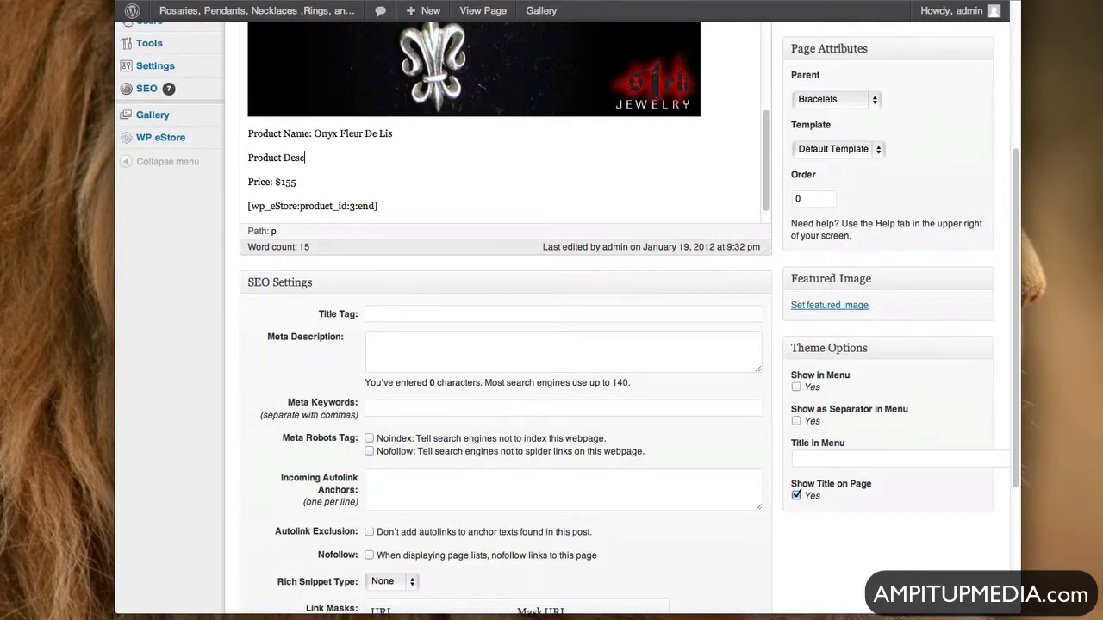
text(Product Descrit)
key(BackSpace)
text(ption: This is where the description goes.)
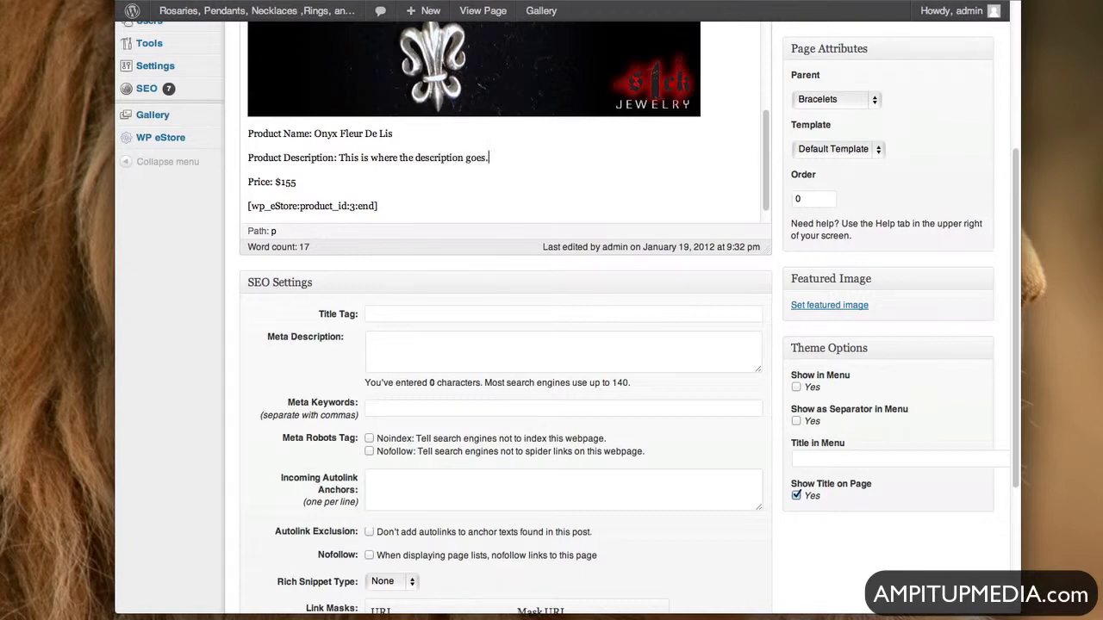
scroll(523, 216, up, 5)
click(947, 268)
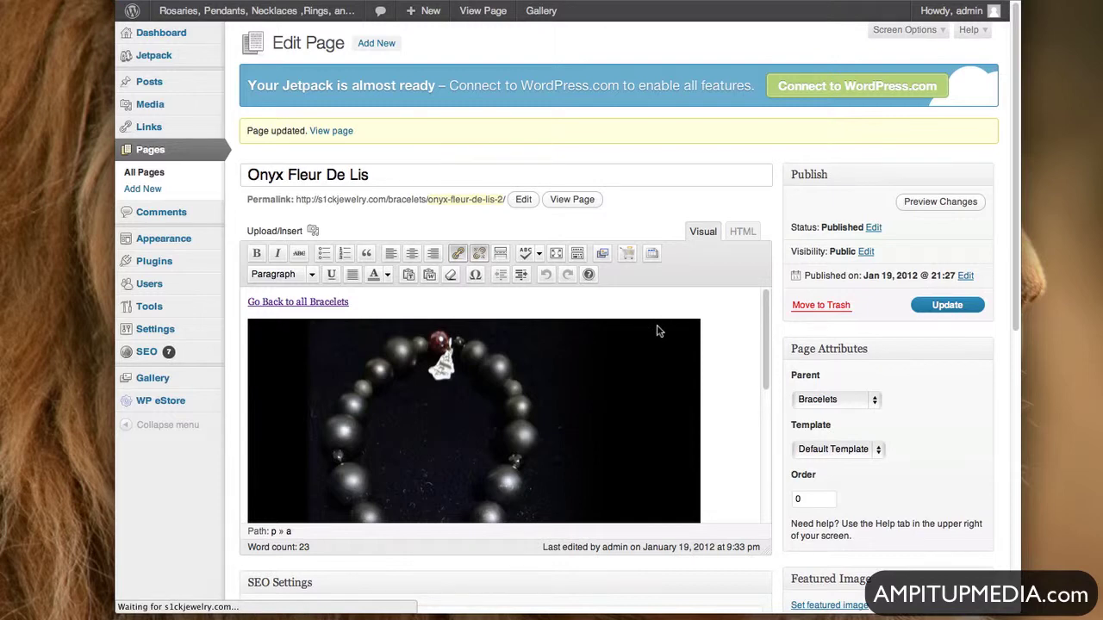
scroll(627, 336, down, 5)
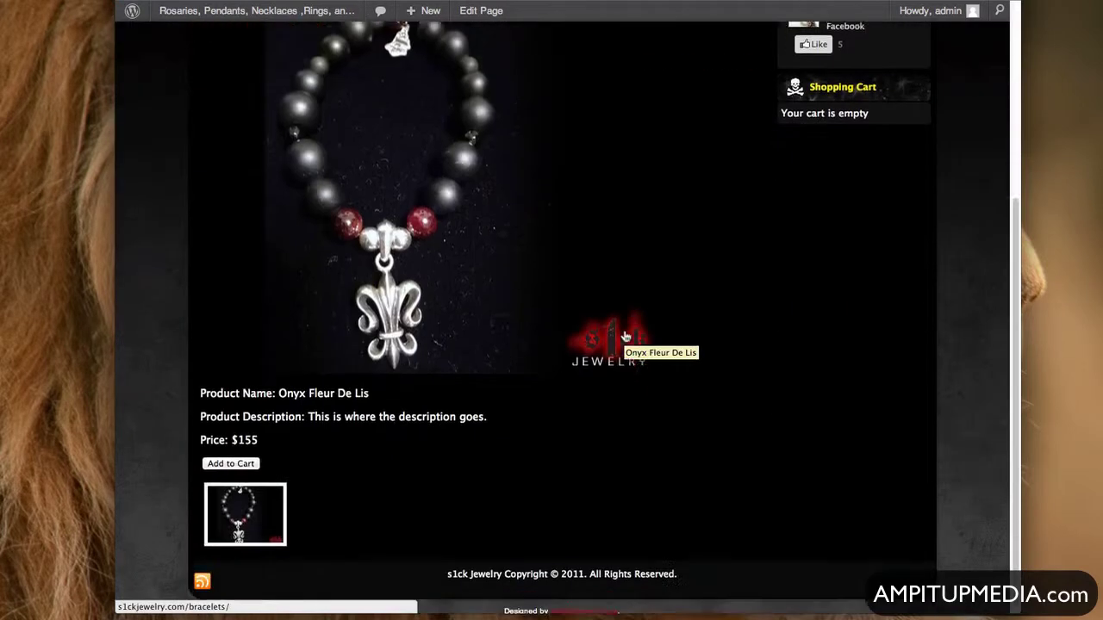
scroll(431, 422, up, 2)
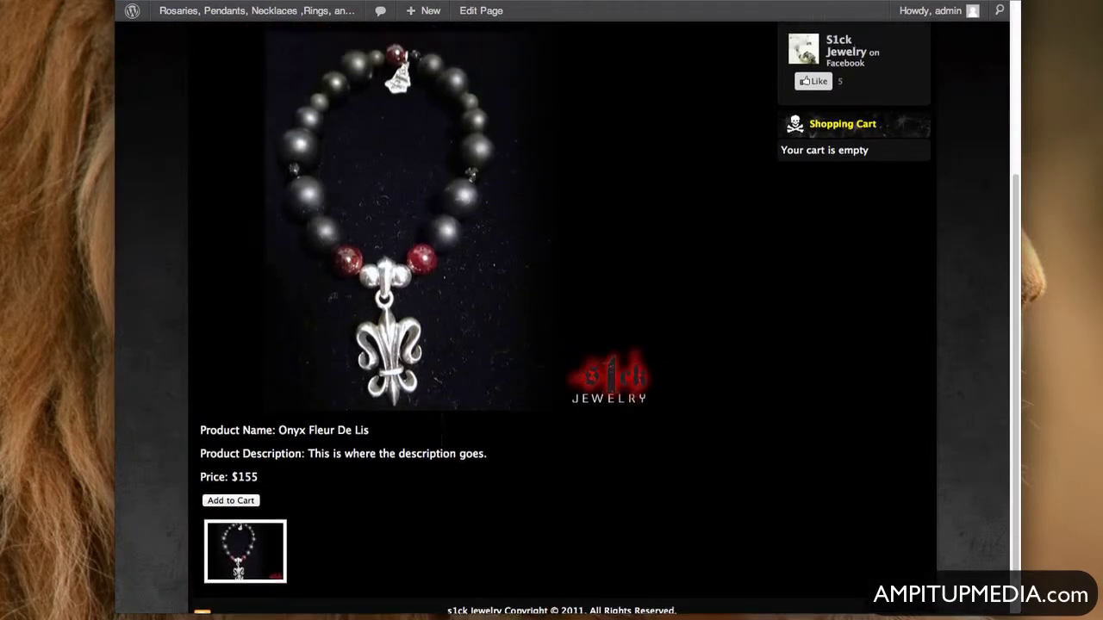
scroll(431, 412, up, 5)
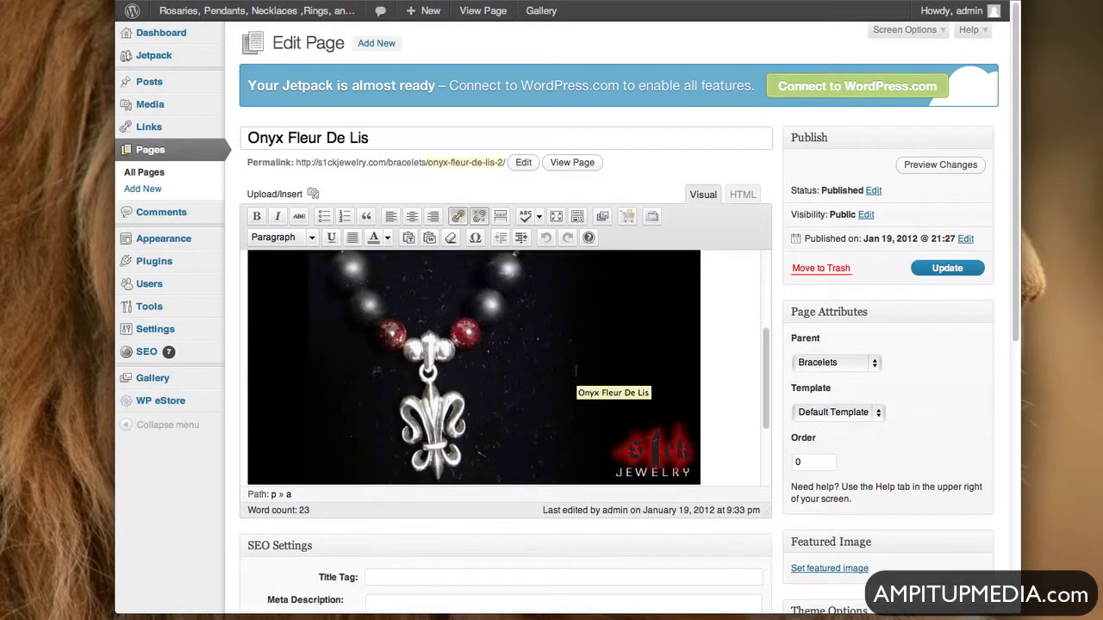
scroll(575, 371, down, 5)
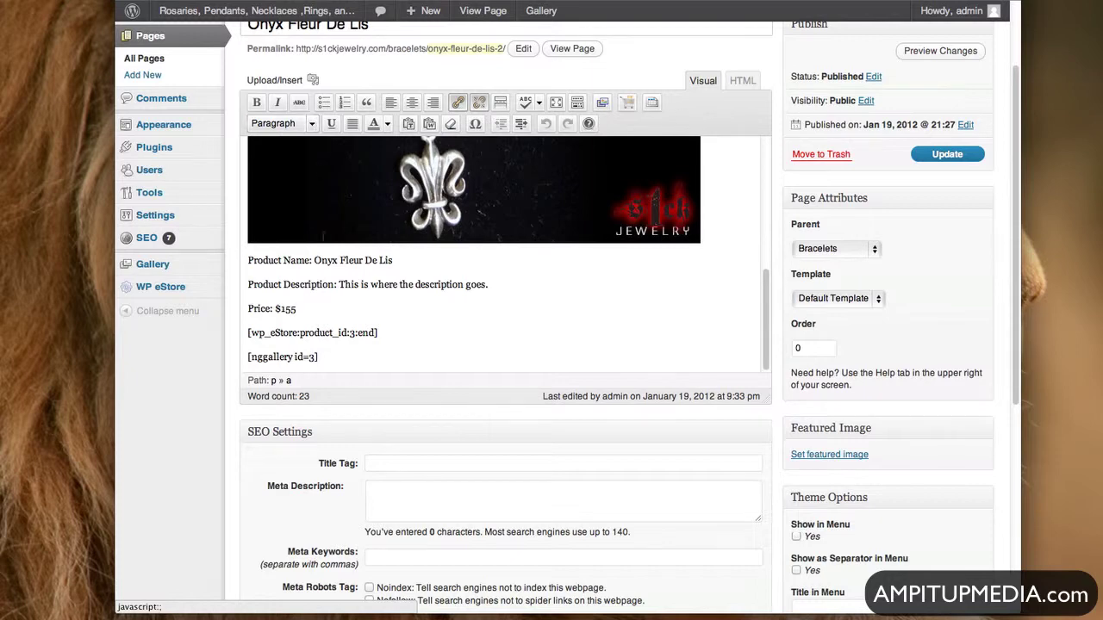
click(249, 262)
drag(249, 262, 312, 262)
drag(250, 286, 340, 285)
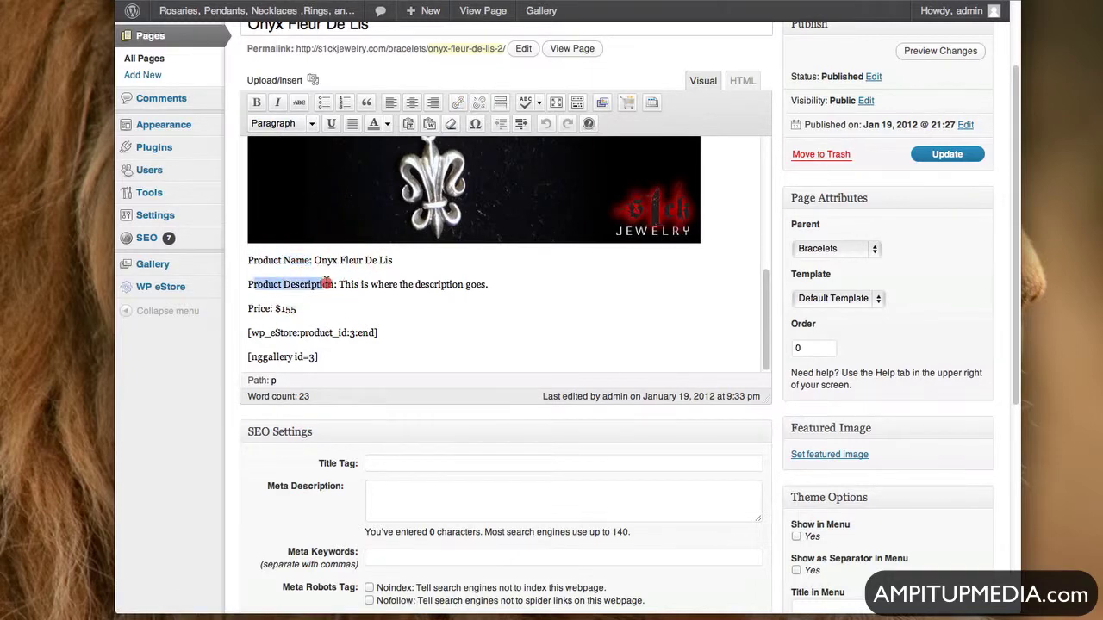
click(274, 300)
scroll(480, 312, up, 2)
scroll(480, 312, up, 5)
scroll(780, 323, down, 1)
scroll(793, 336, up, 1)
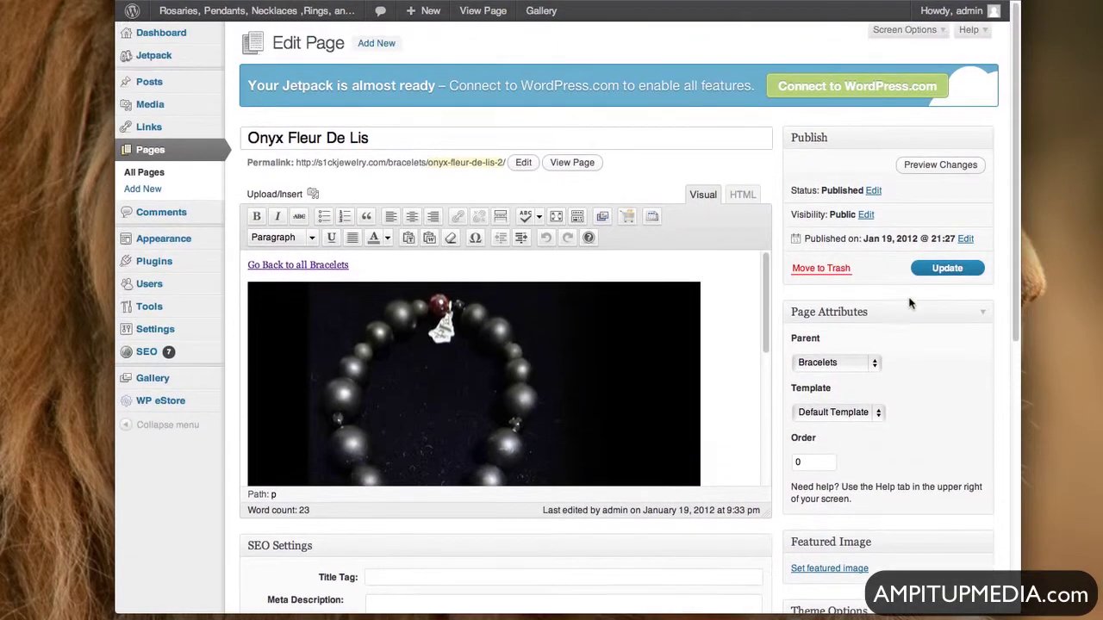
Step: Save the page, view it live, then return to its editor
click(947, 268)
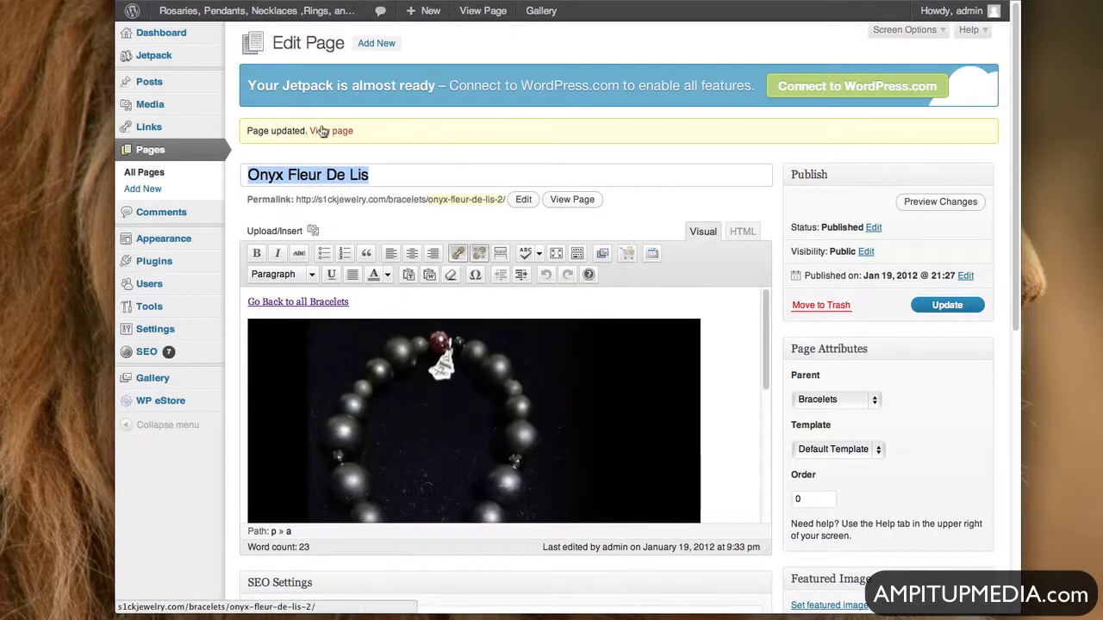
click(320, 130)
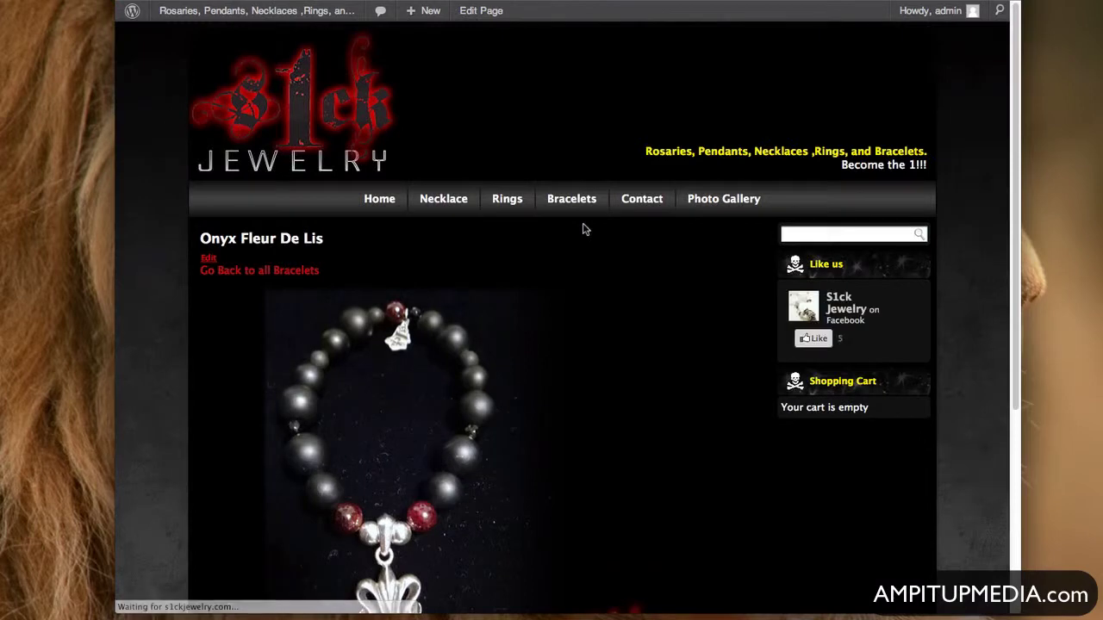
mouse_move(575, 200)
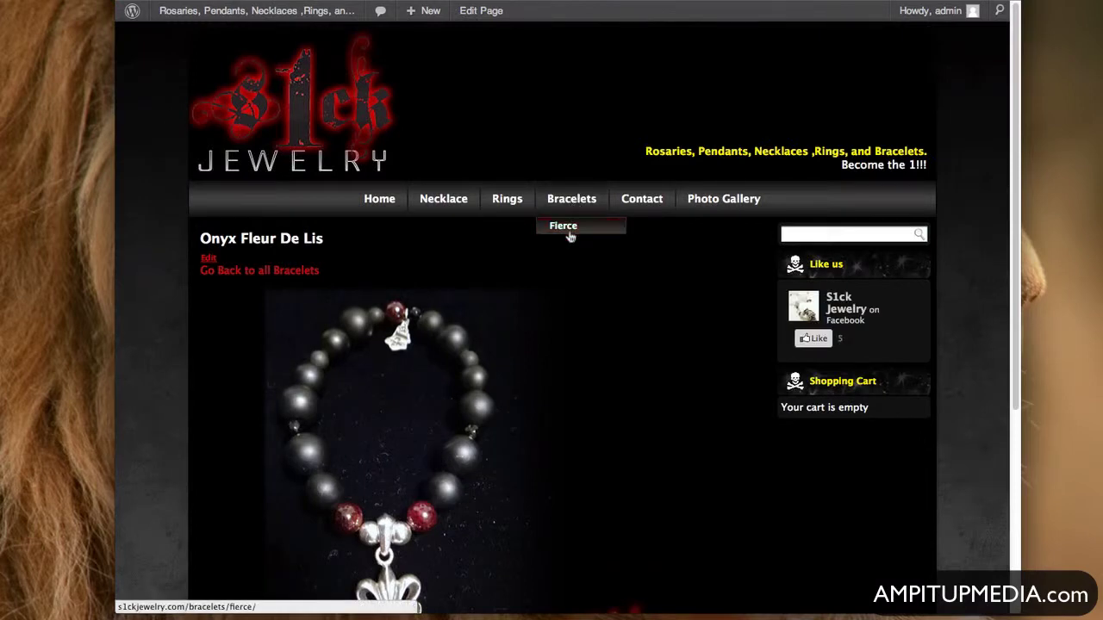
click(207, 259)
Step: Set Theme Options Show in Menu to 'Yes' and update the page
scroll(845, 341, down, 5)
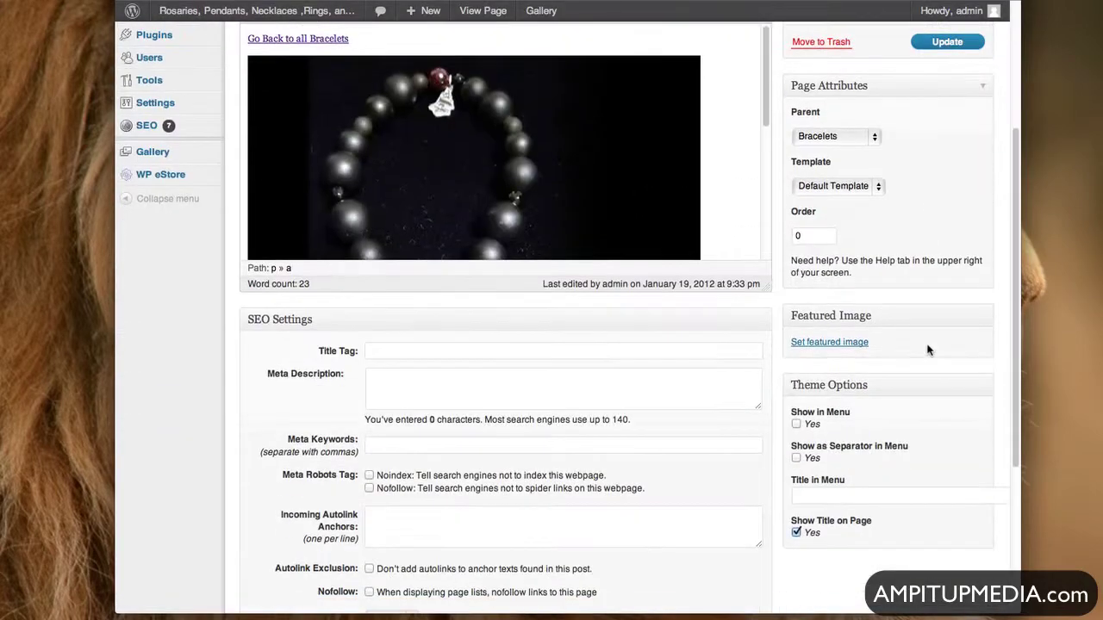
click(797, 314)
scroll(900, 344, up, 5)
click(959, 269)
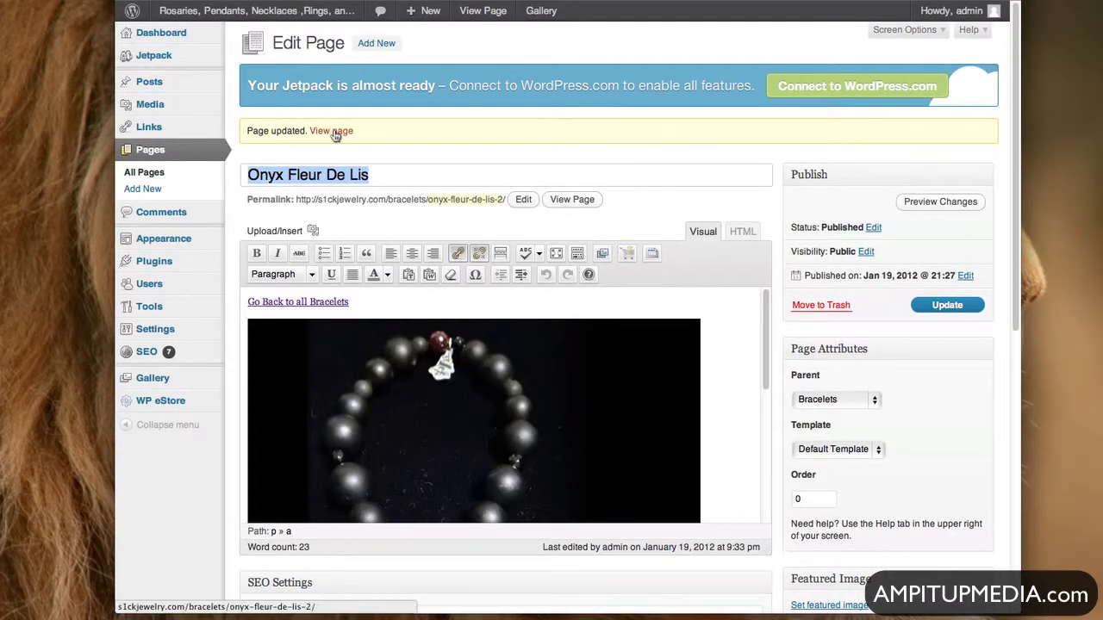
Step: Open Onyx Fleur De Lis from the live site's Bracelets menu and Bracelets category page
click(333, 130)
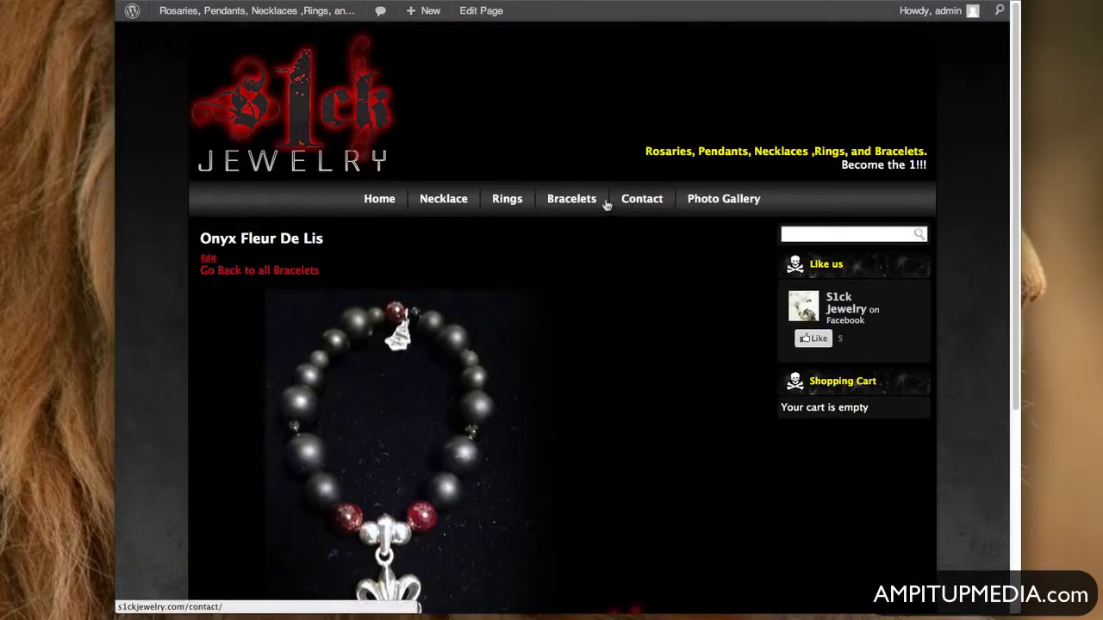
mouse_move(571, 200)
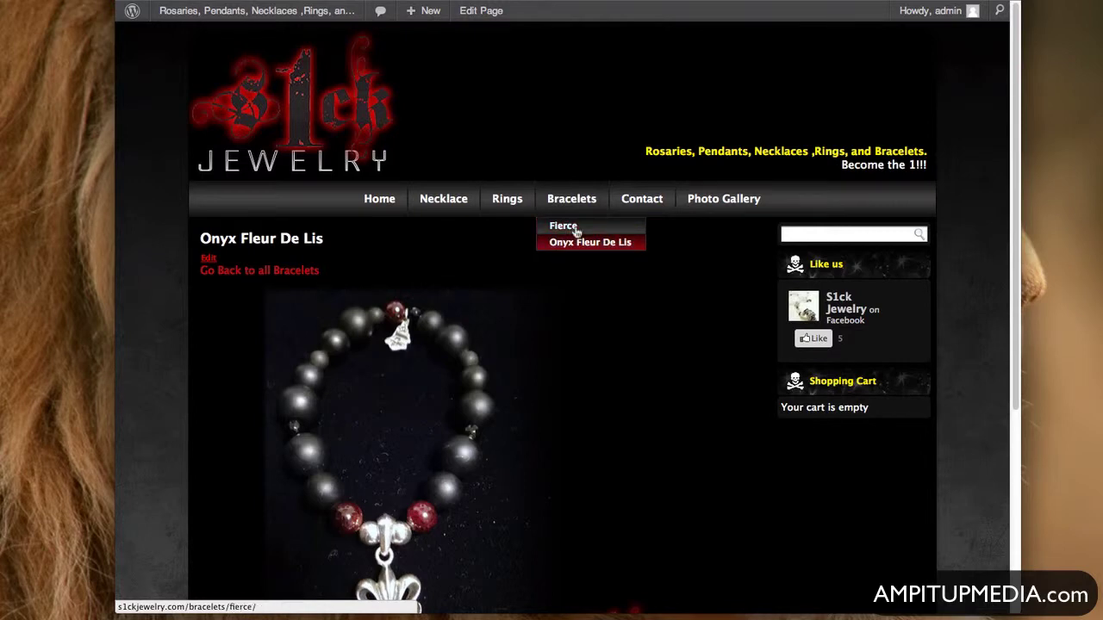
click(577, 245)
mouse_move(569, 202)
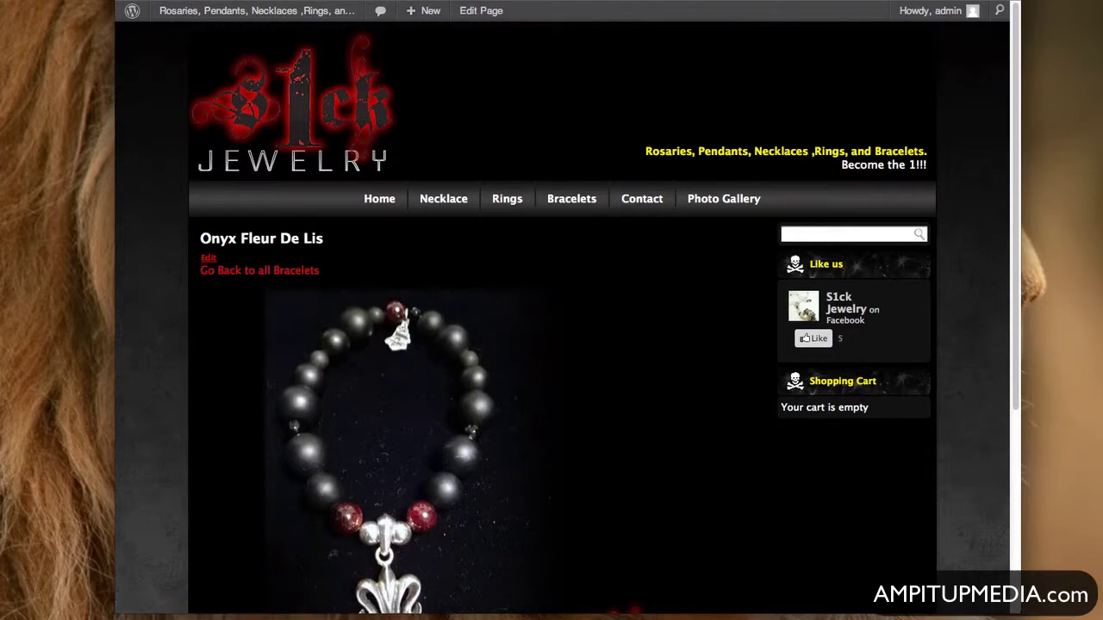
click(569, 199)
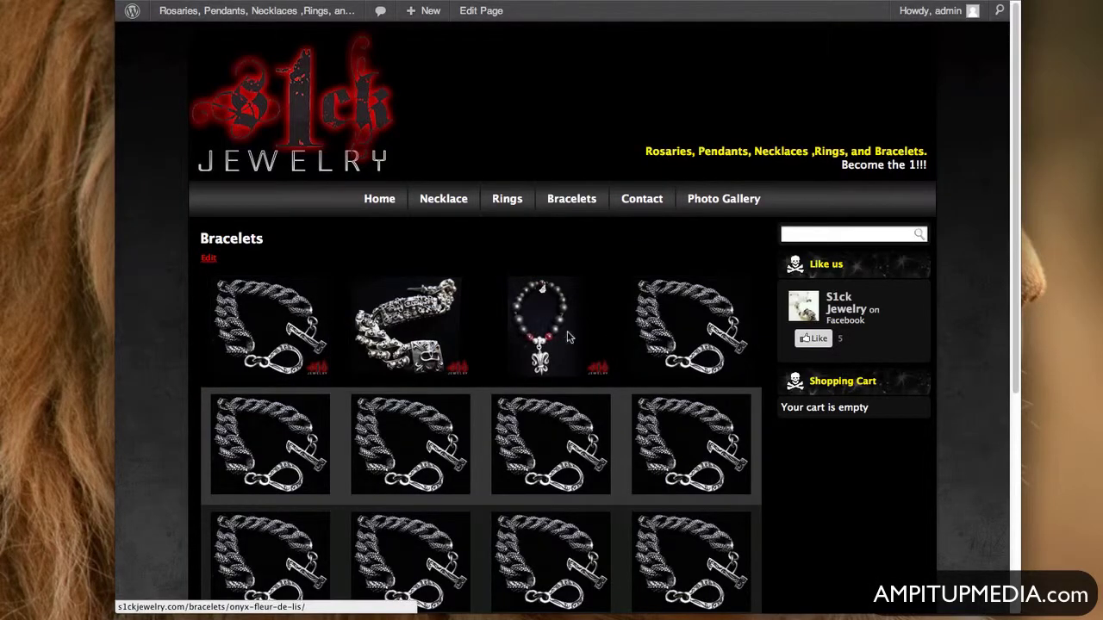
click(569, 338)
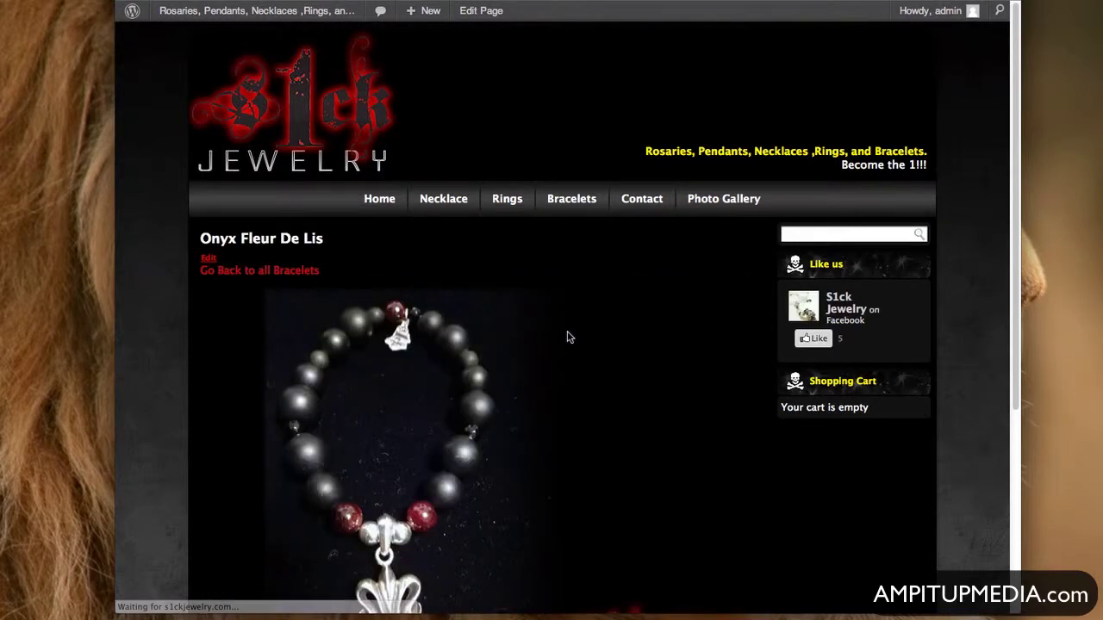
Step: Check the Onyx Fleur De Lis product page, going back to the listing and reopening it
scroll(573, 326, down, 3)
scroll(577, 324, down, 2)
scroll(576, 323, up, 5)
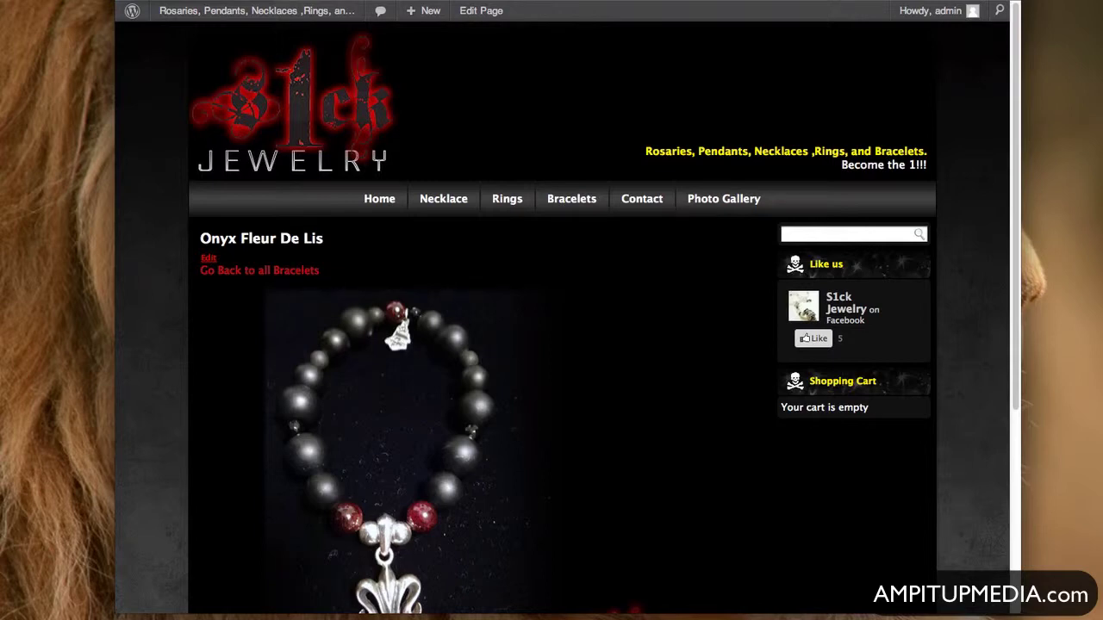
key(alt+Left)
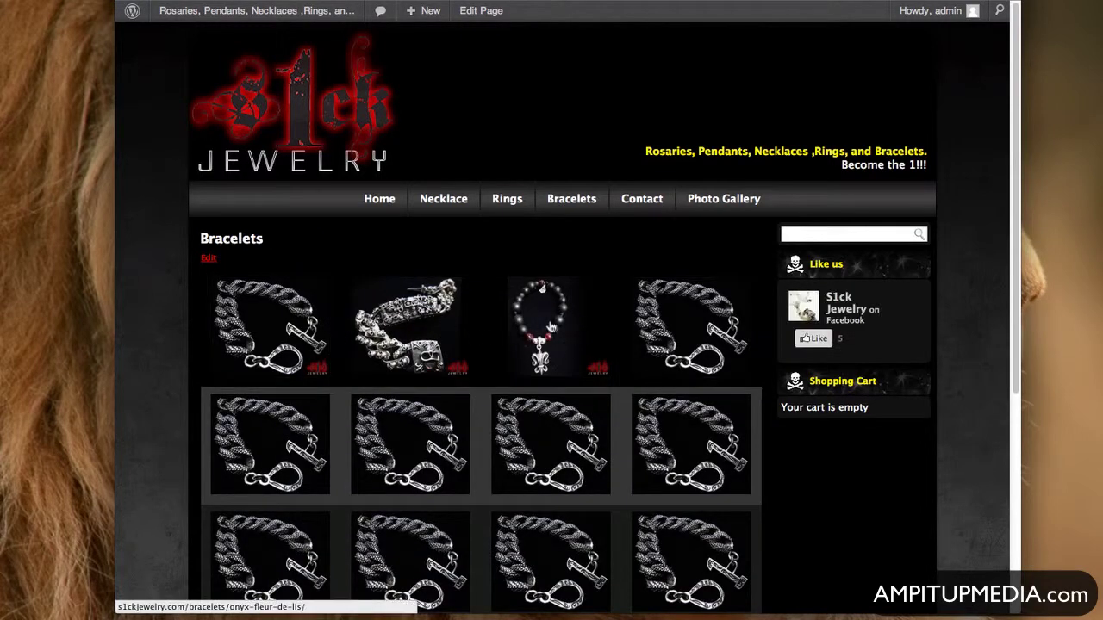
click(560, 327)
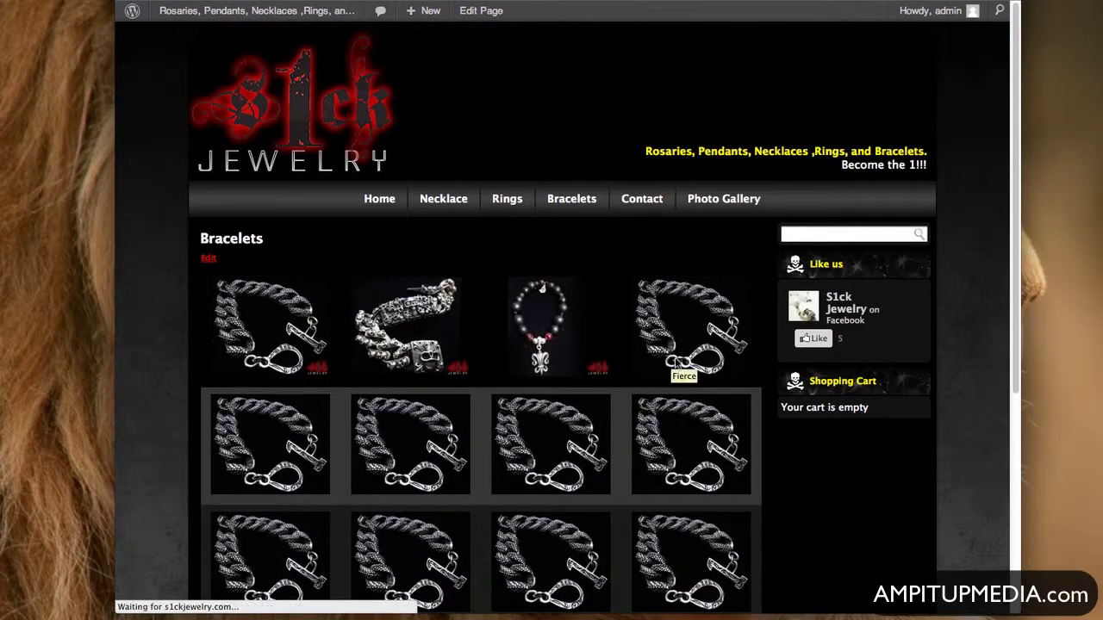
scroll(677, 363, down, 4)
scroll(676, 363, up, 4)
Step: Return to the full Bracelets listing and open its table in WP-Table Reloaded
click(254, 271)
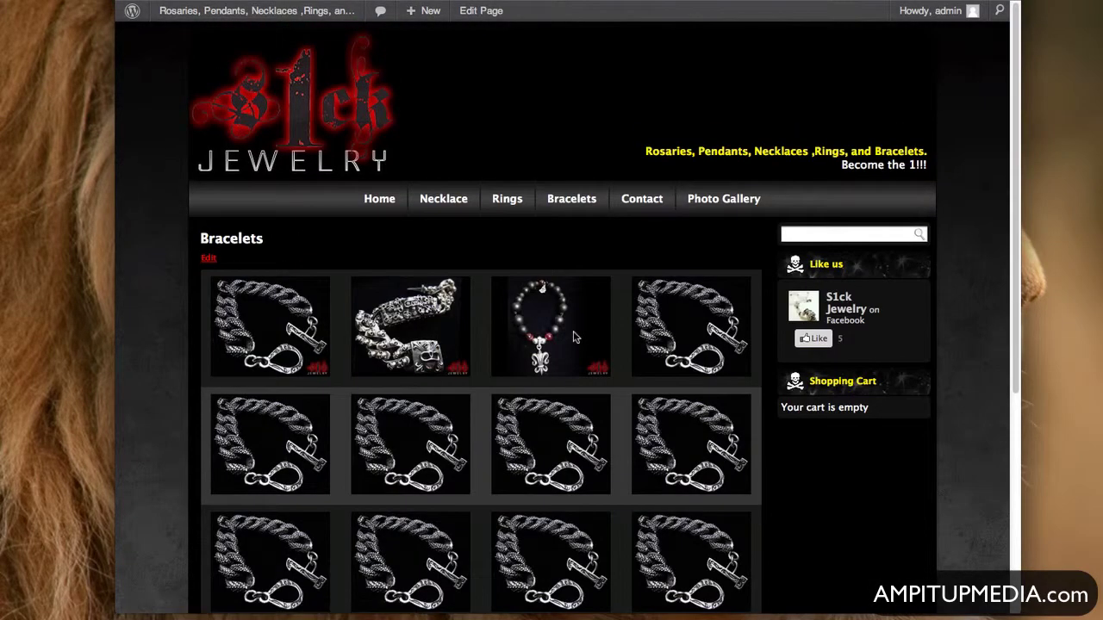
scroll(576, 338, down, 4)
scroll(575, 337, up, 4)
scroll(576, 338, down, 4)
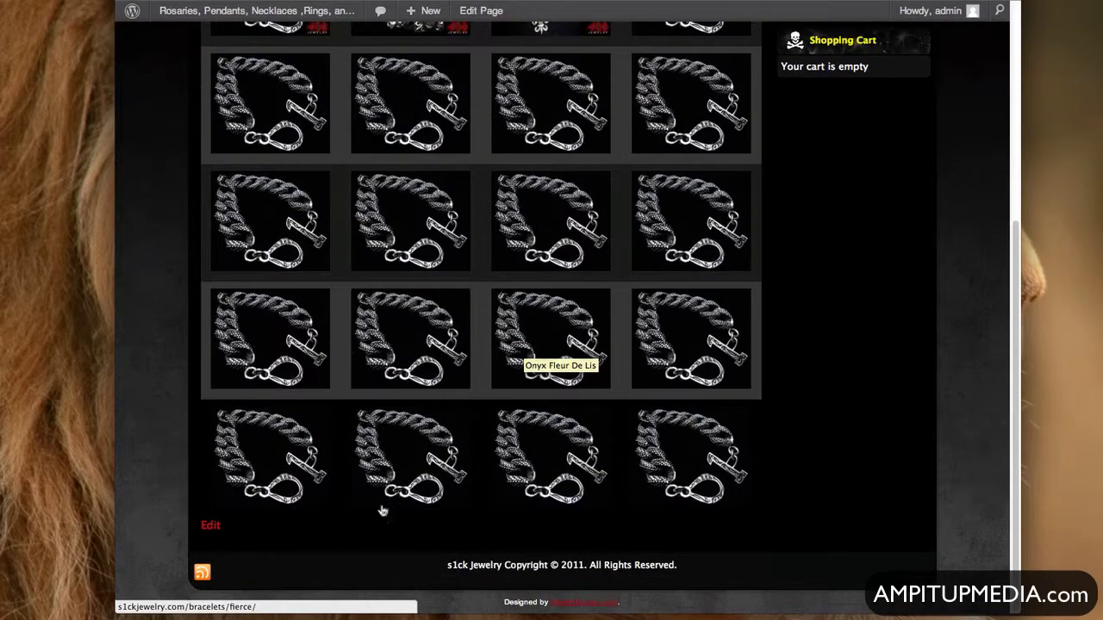
click(212, 525)
scroll(565, 345, down, 10)
scroll(565, 340, down, 5)
scroll(648, 337, up, 15)
Step: Replace the row 1, column C link with the onyx-fleur-de-lis-2 URL and save the table
scroll(648, 338, down, 1)
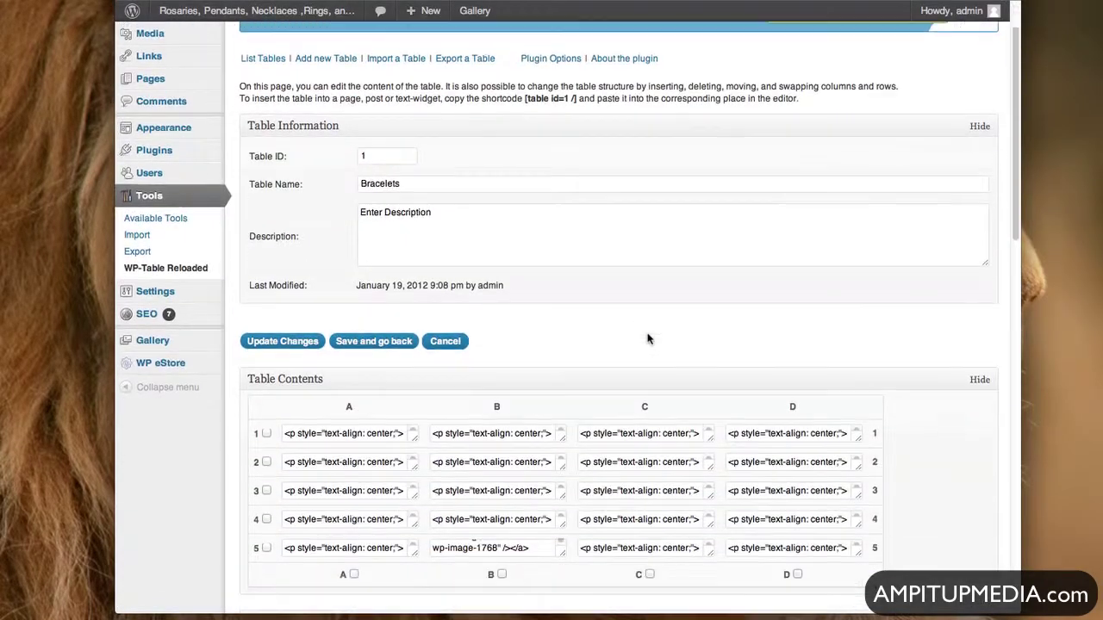
click(707, 437)
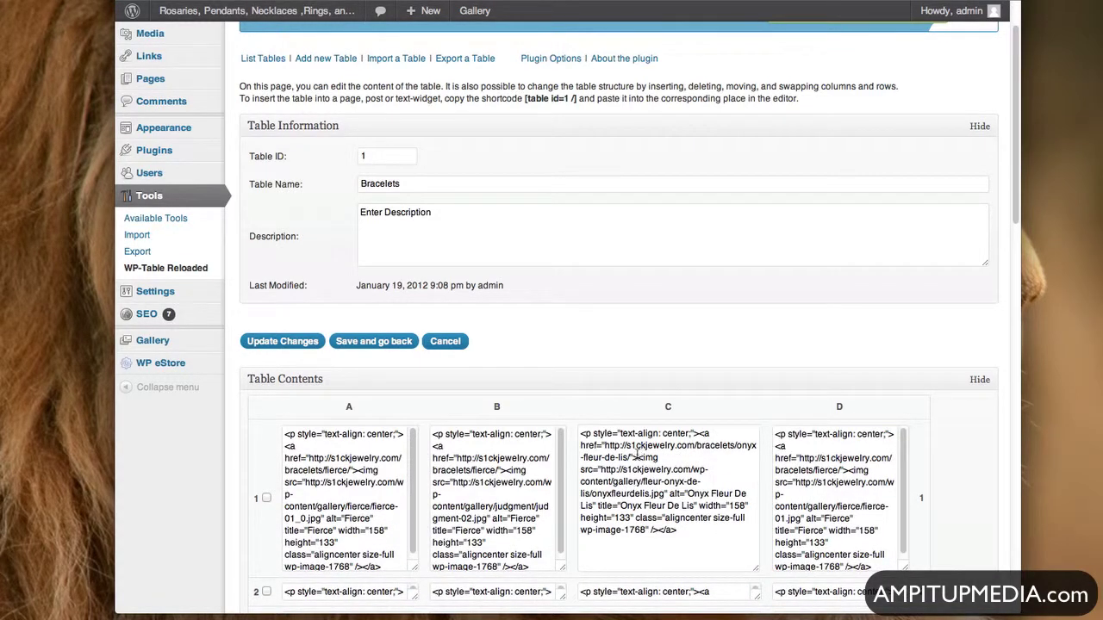
click(623, 457)
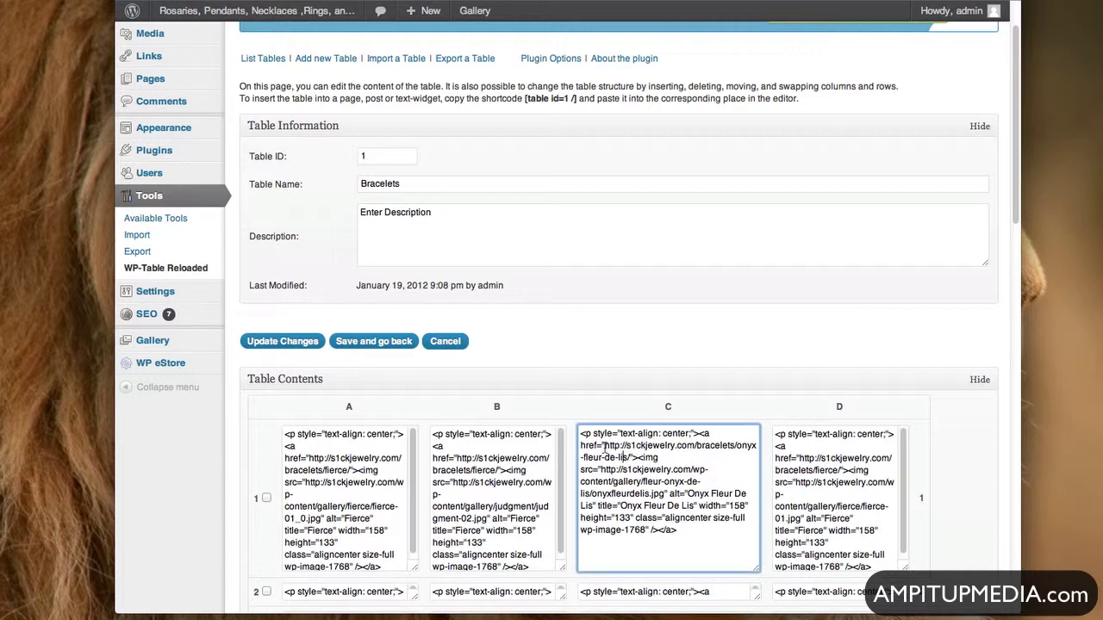
drag(604, 445, 614, 455)
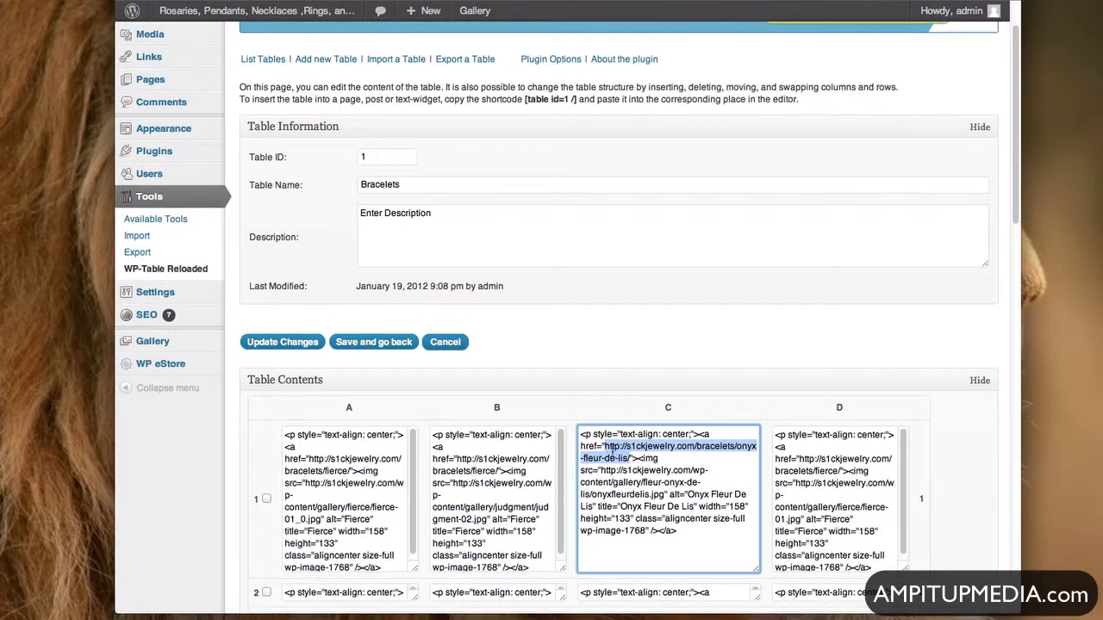
right_click(627, 451)
click(655, 469)
right_click(660, 445)
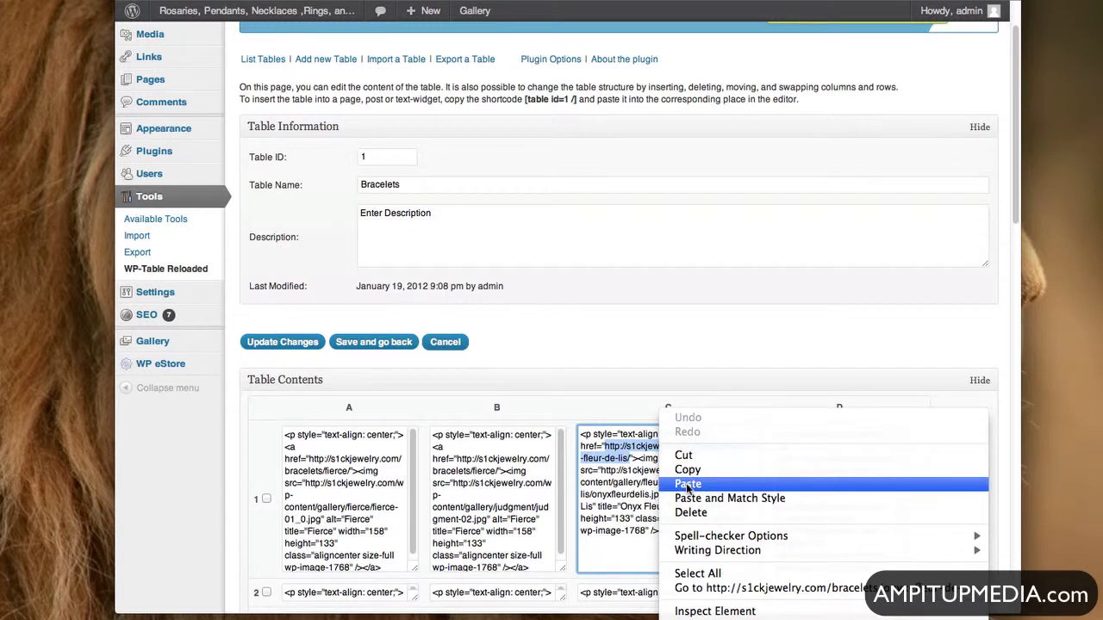
click(688, 484)
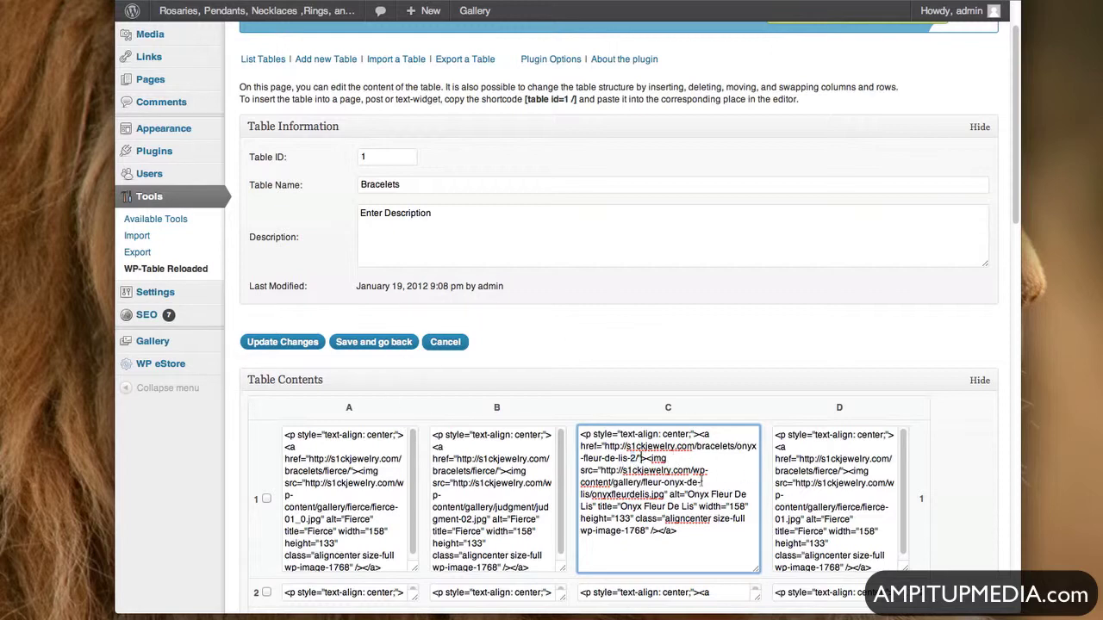
click(285, 342)
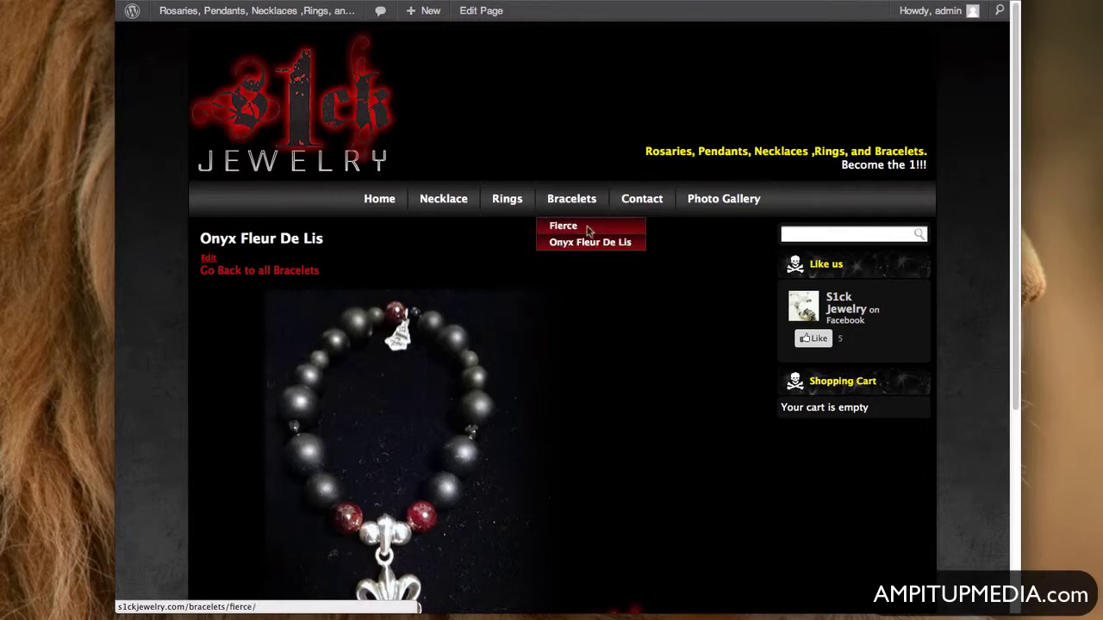
Step: Open Onyx Fleur De Lis from the Bracelets listing, then return to the Bracelets thumbnail grid
click(572, 199)
click(556, 317)
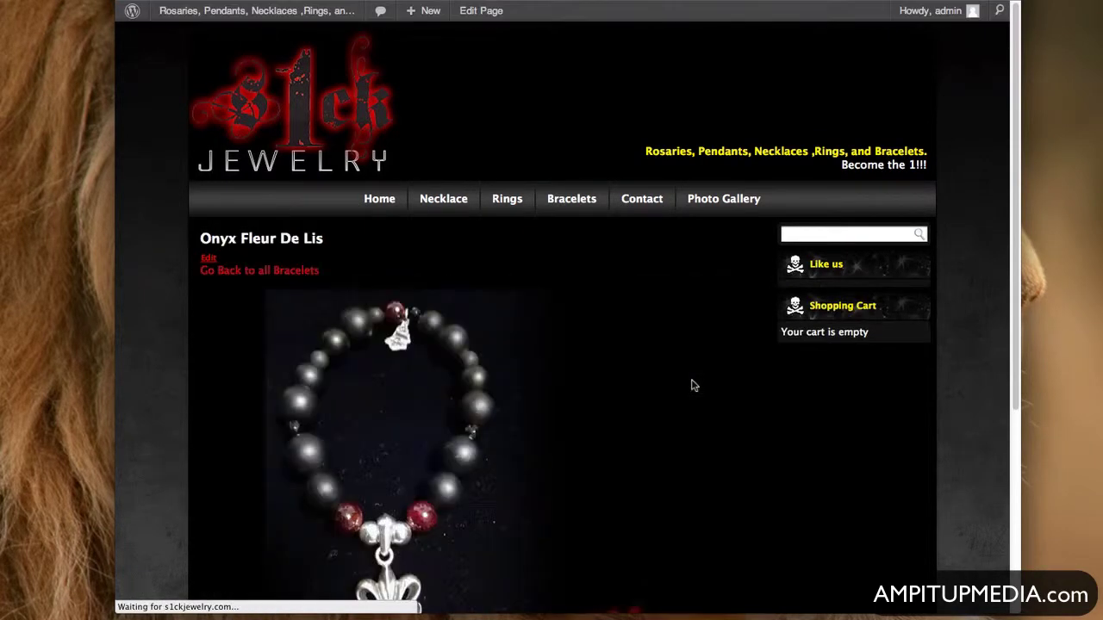
scroll(635, 404, down, 5)
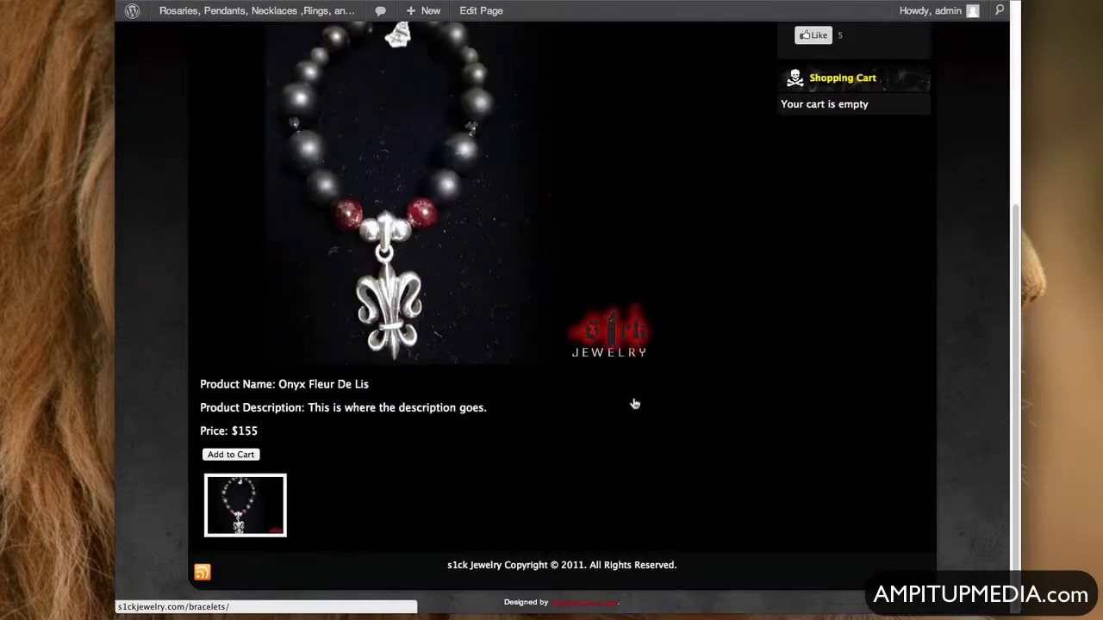
scroll(635, 404, up, 5)
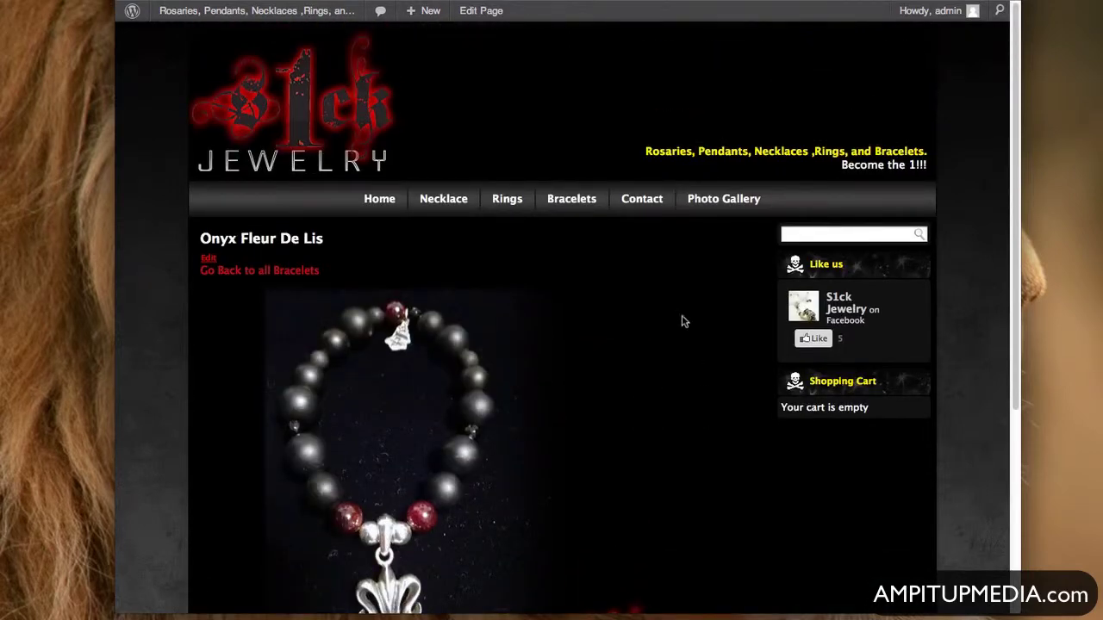
mouse_move(578, 201)
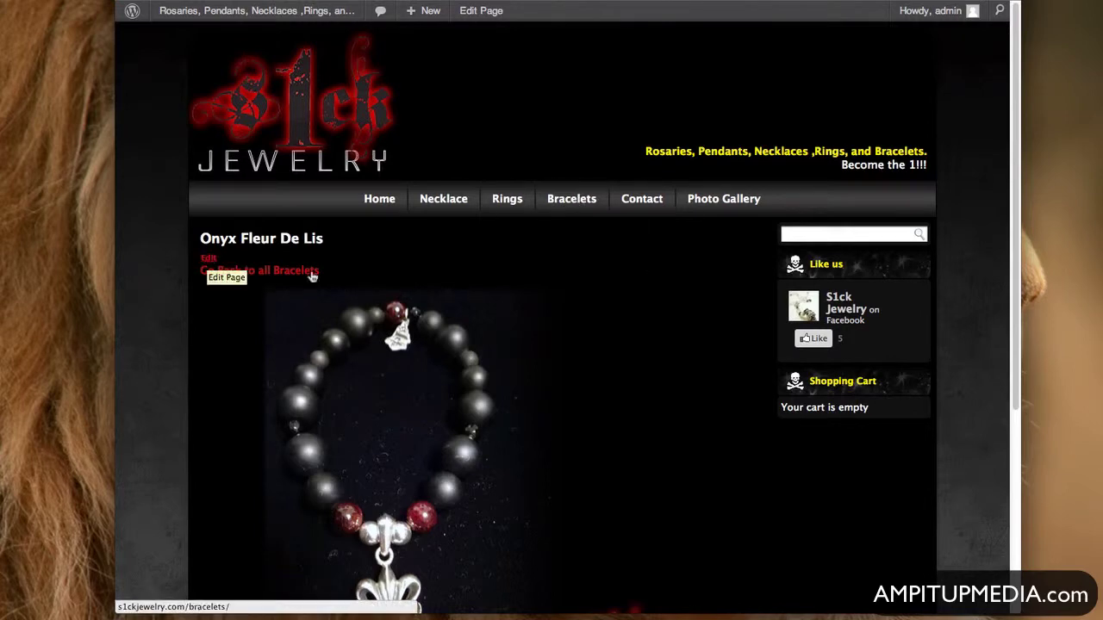
scroll(477, 421, down, 5)
scroll(509, 371, up, 5)
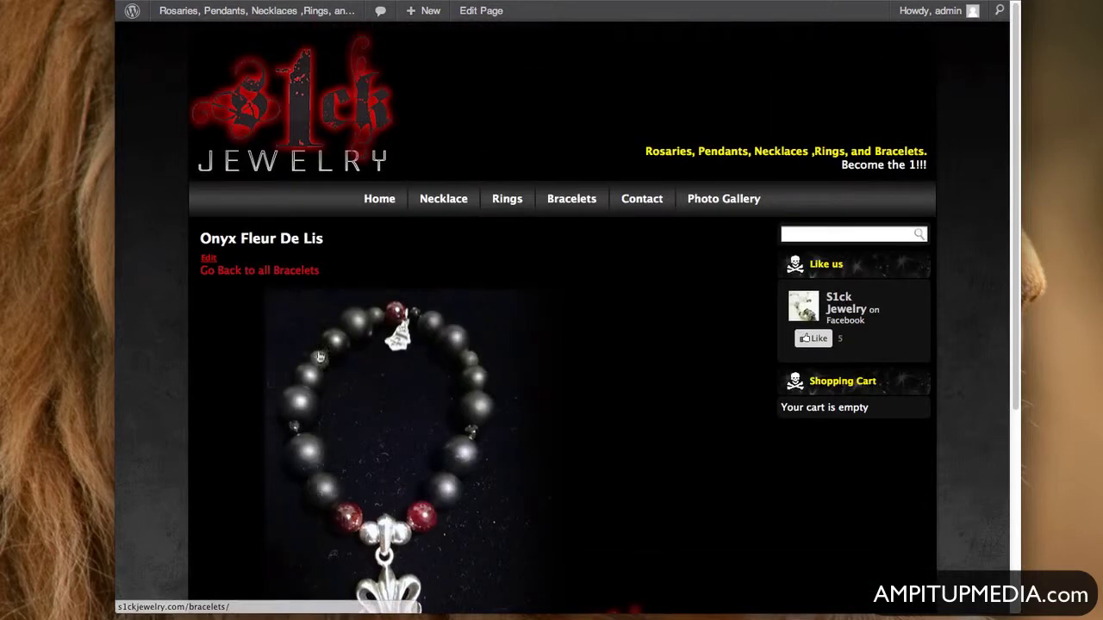
click(574, 200)
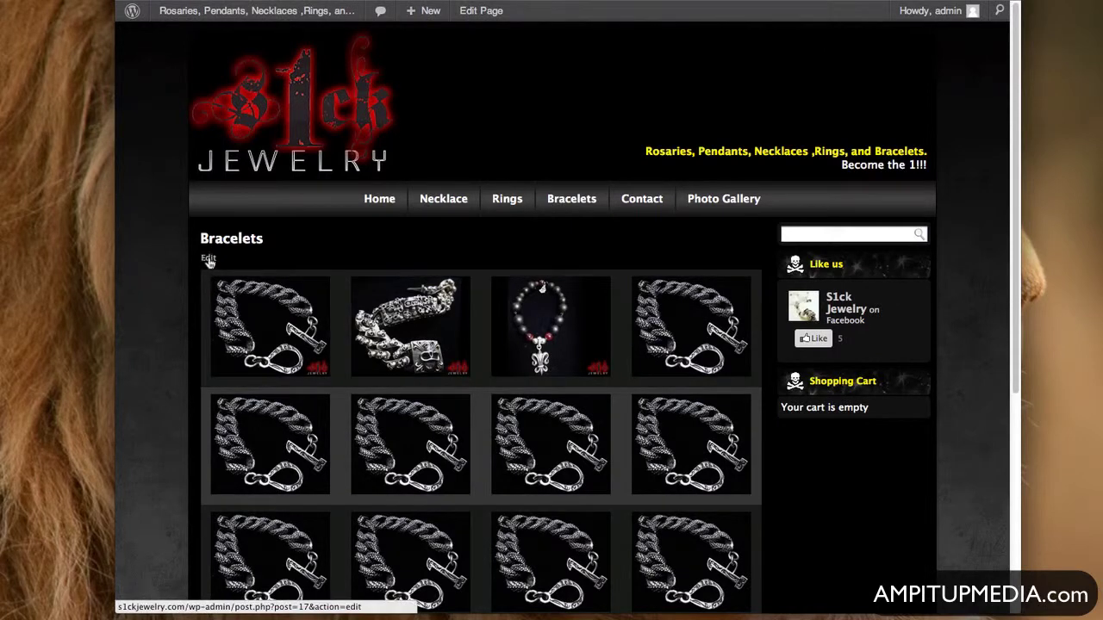
scroll(208, 262, down, 5)
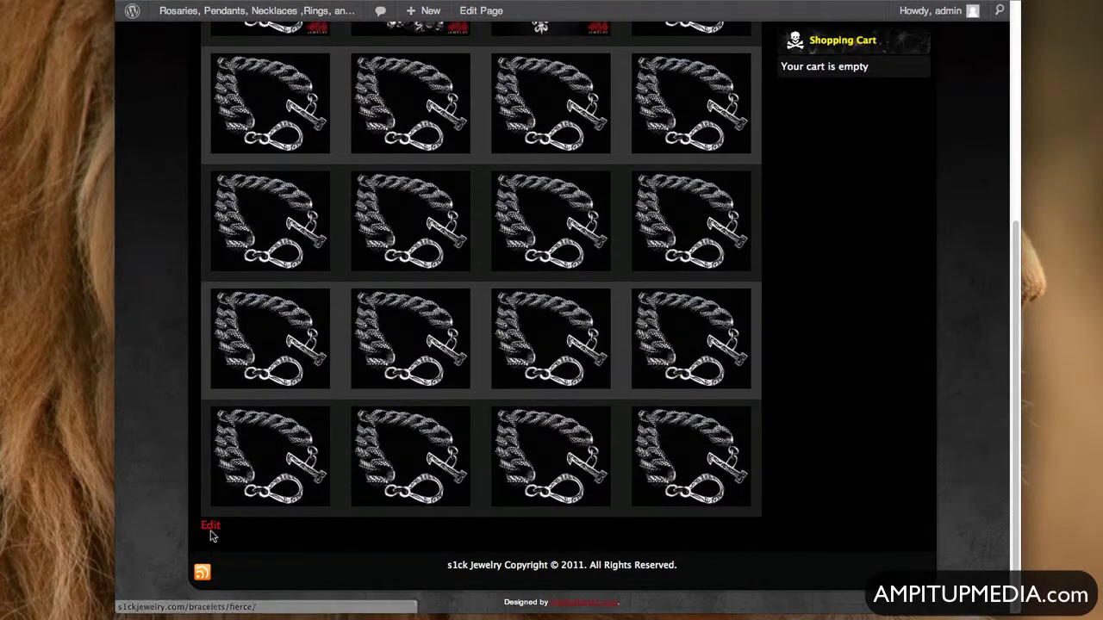
click(211, 524)
scroll(417, 274, down, 5)
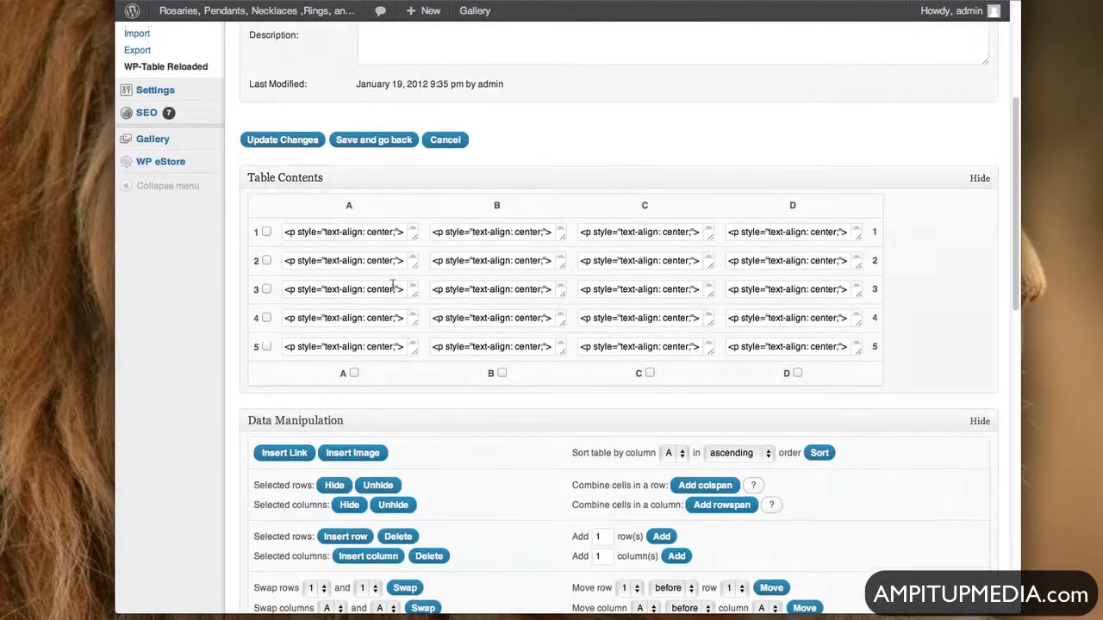
scroll(880, 347, up, 5)
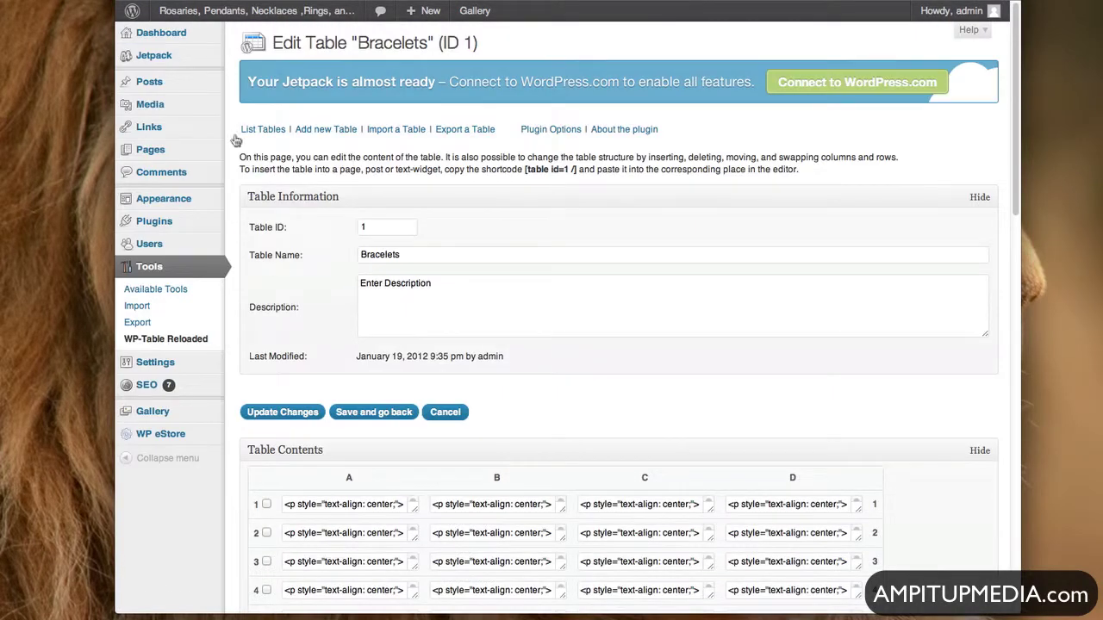
key(super+Left)
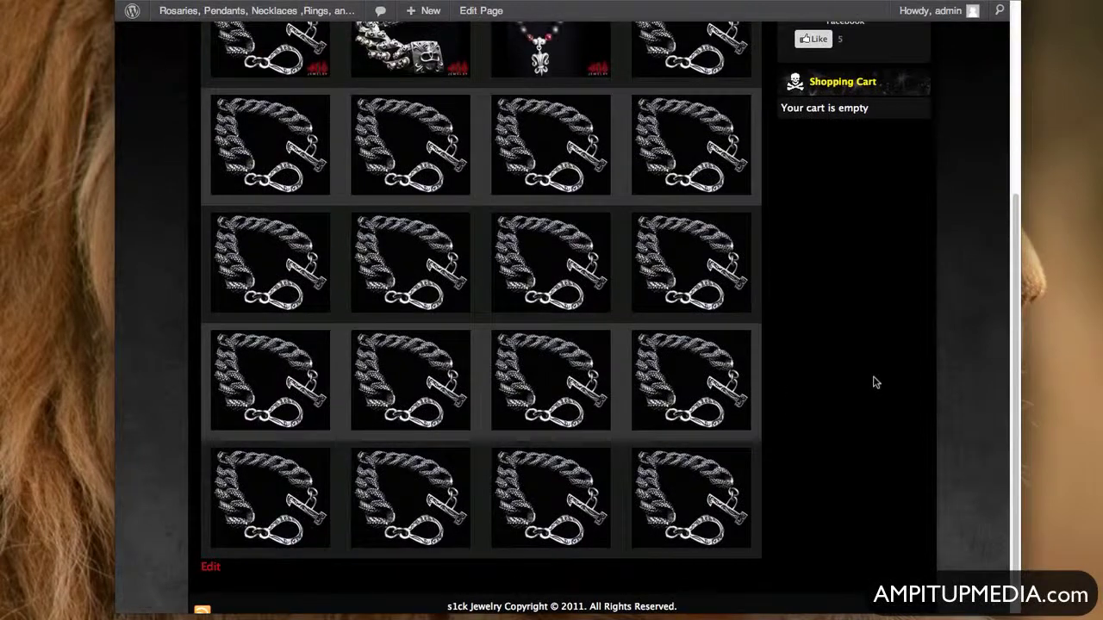
scroll(874, 382, up, 10)
scroll(875, 382, up, 1)
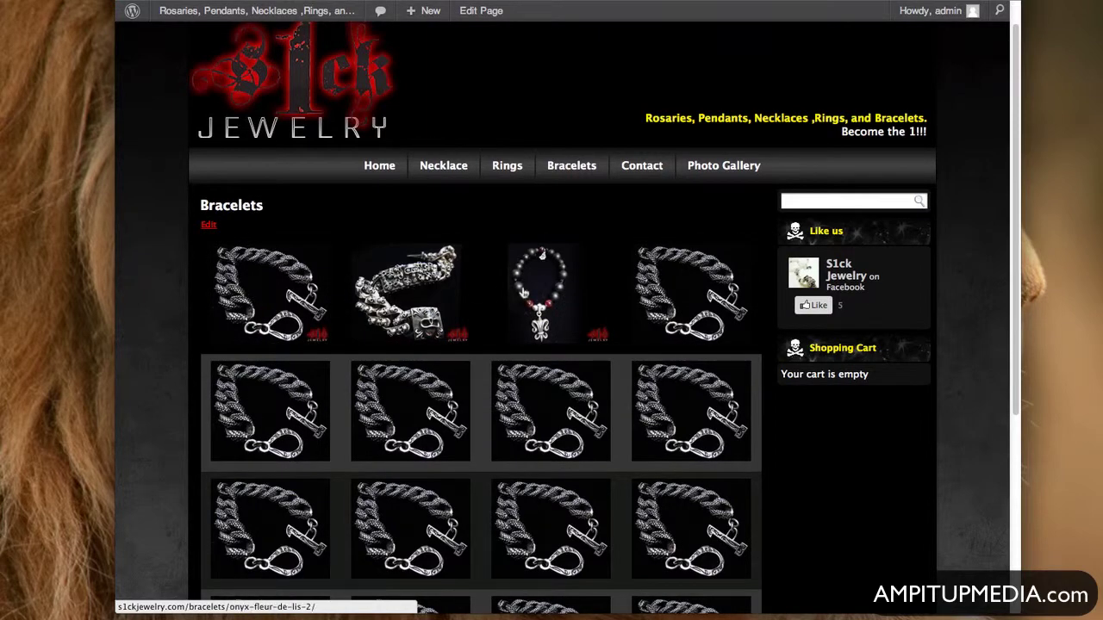
scroll(860, 455, up, 1)
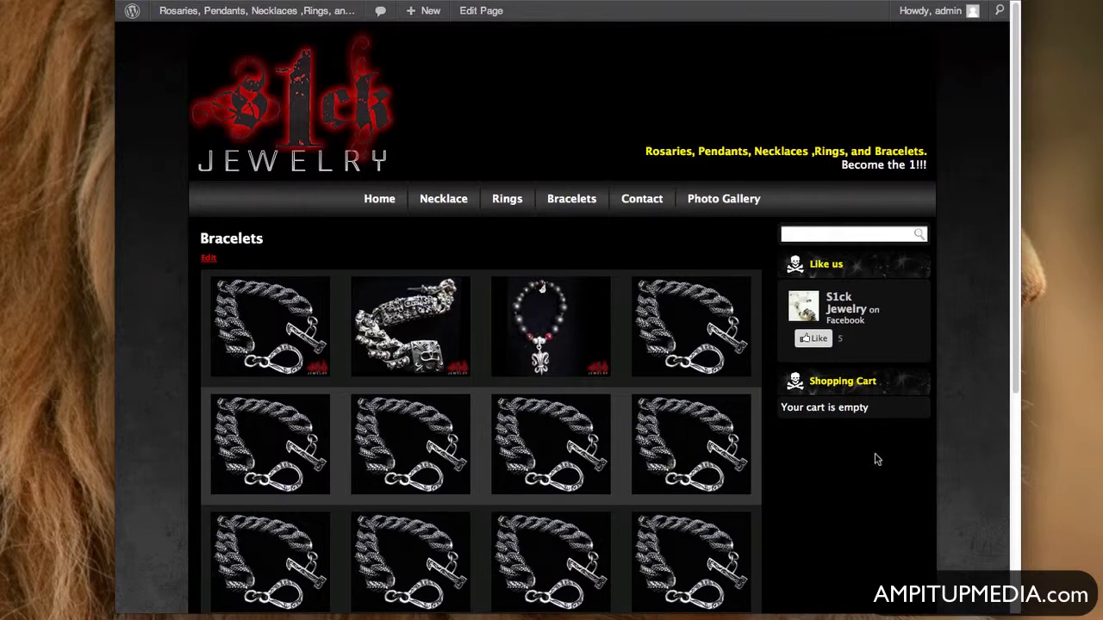
drag(1017, 607, 945, 607)
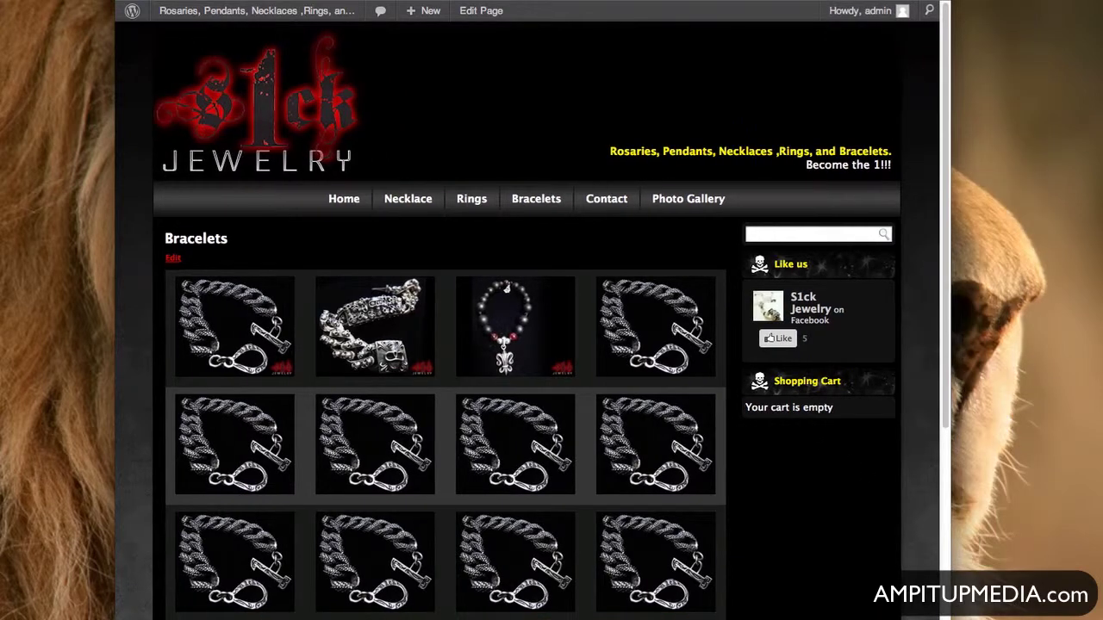